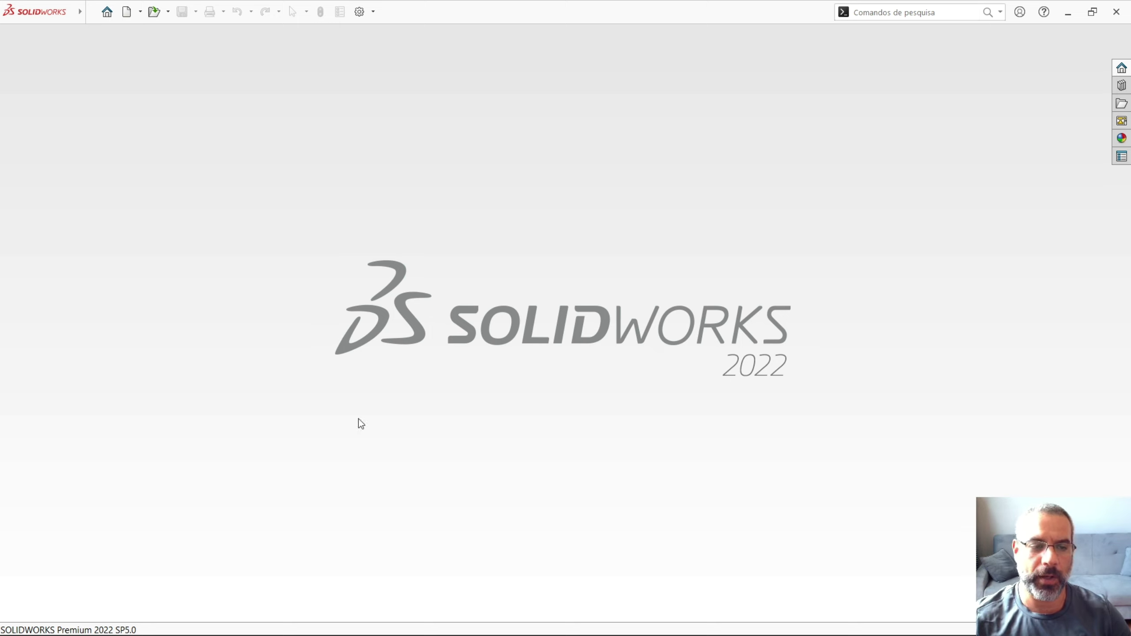
Bring up the GrabCAD Library in Chrome and scroll through this month's popular models
left_click(195, 562)
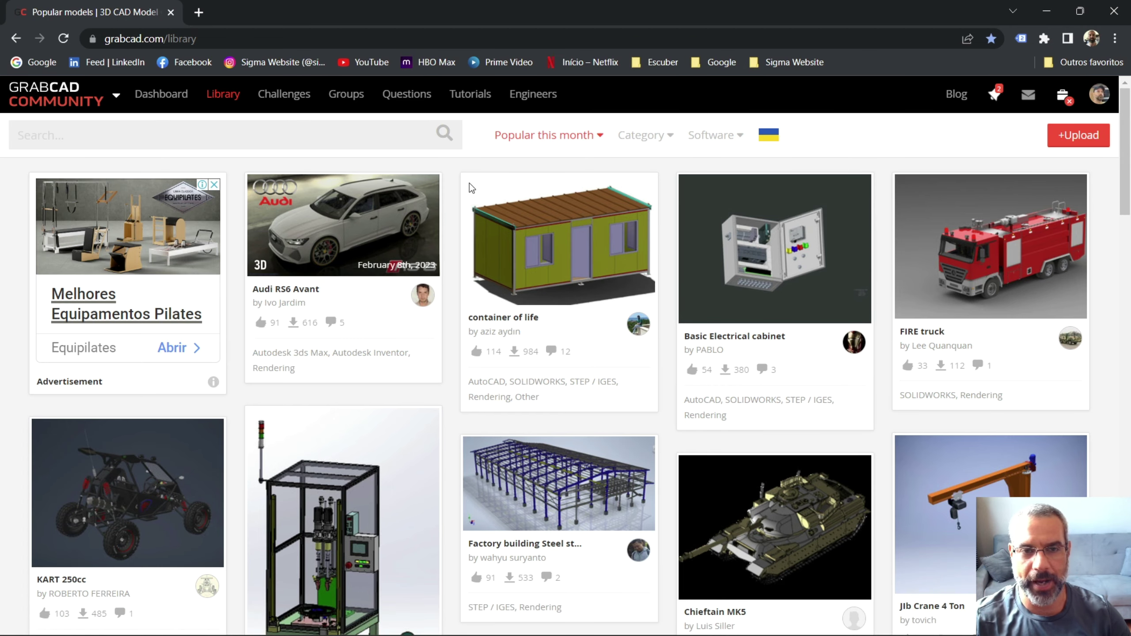
scroll(472, 338, "down", 4)
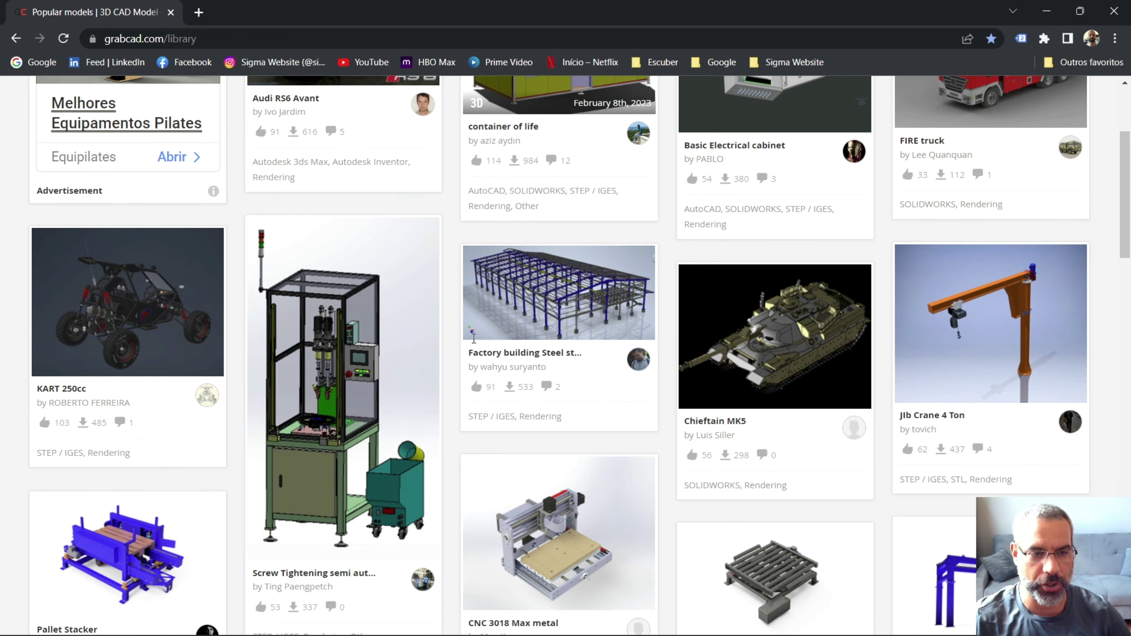
scroll(472, 338, "down", 6)
scroll(473, 339, "down", 3)
scroll(474, 338, "down", 6)
scroll(473, 338, "down", 2)
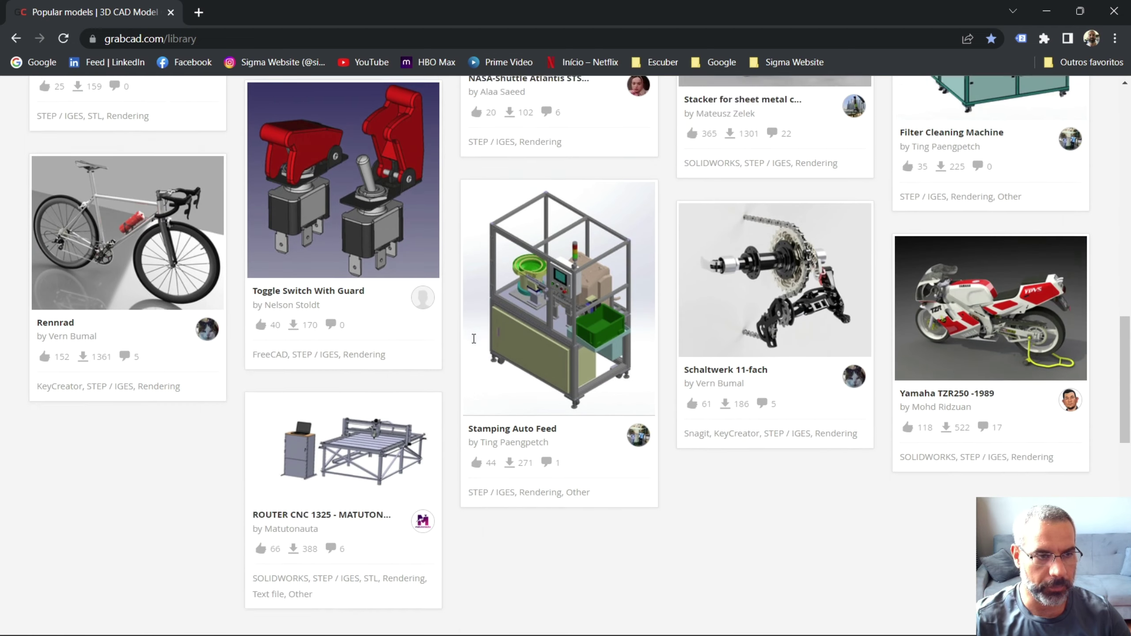
scroll(473, 338, "down", 1)
scroll(474, 339, "down", 3)
scroll(474, 339, "up", 5)
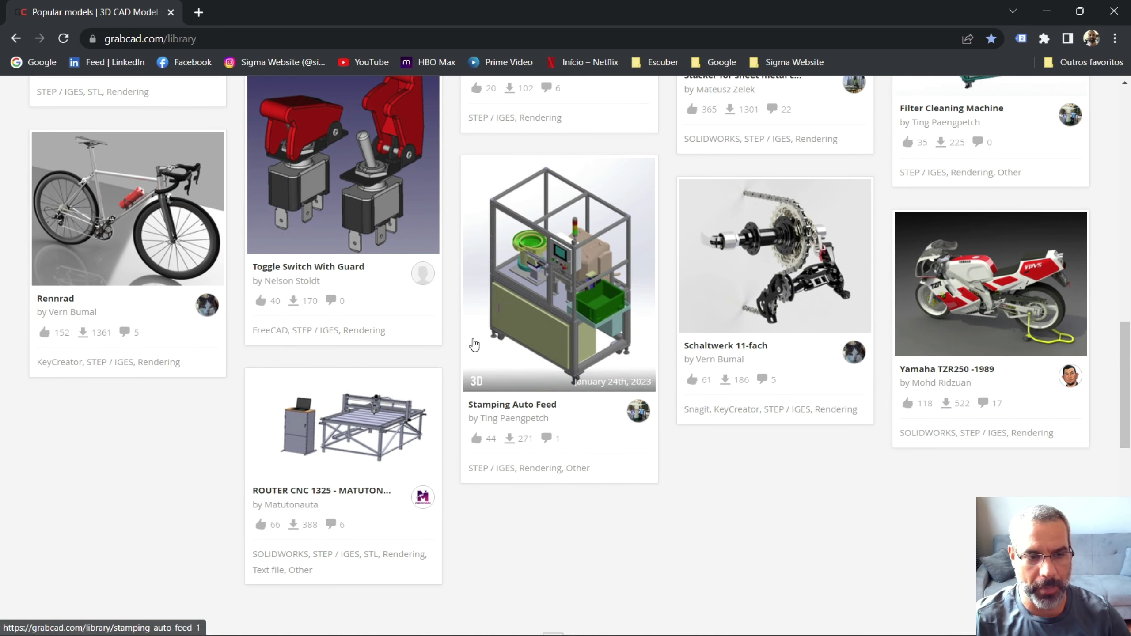
scroll(472, 343, "down", 5)
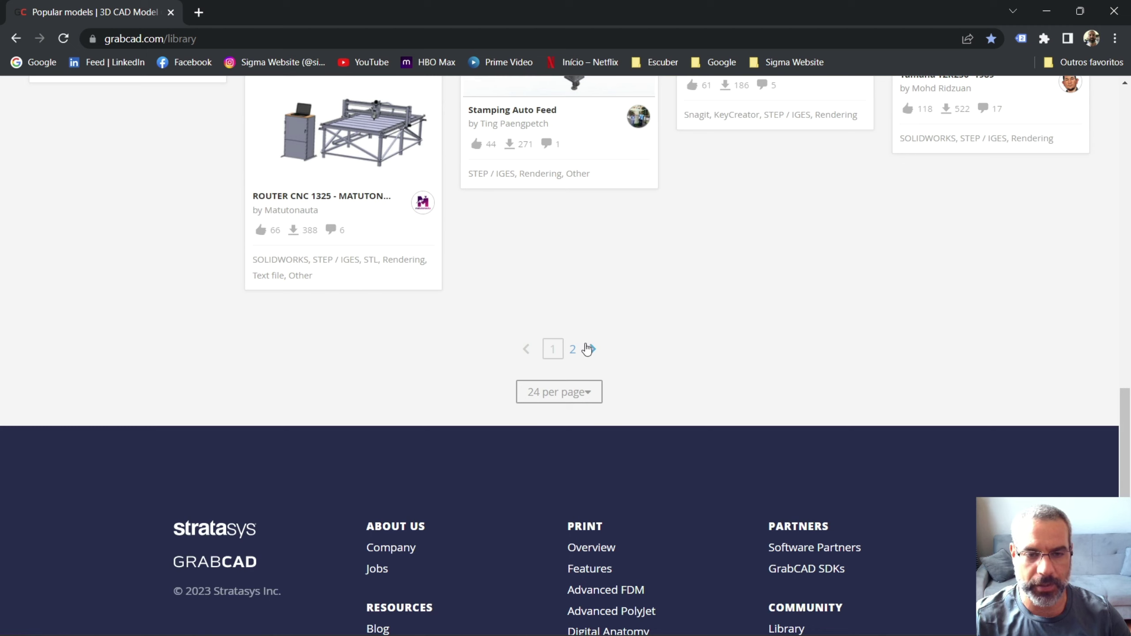
scroll(697, 339, "up", 4)
scroll(695, 340, "up", 1)
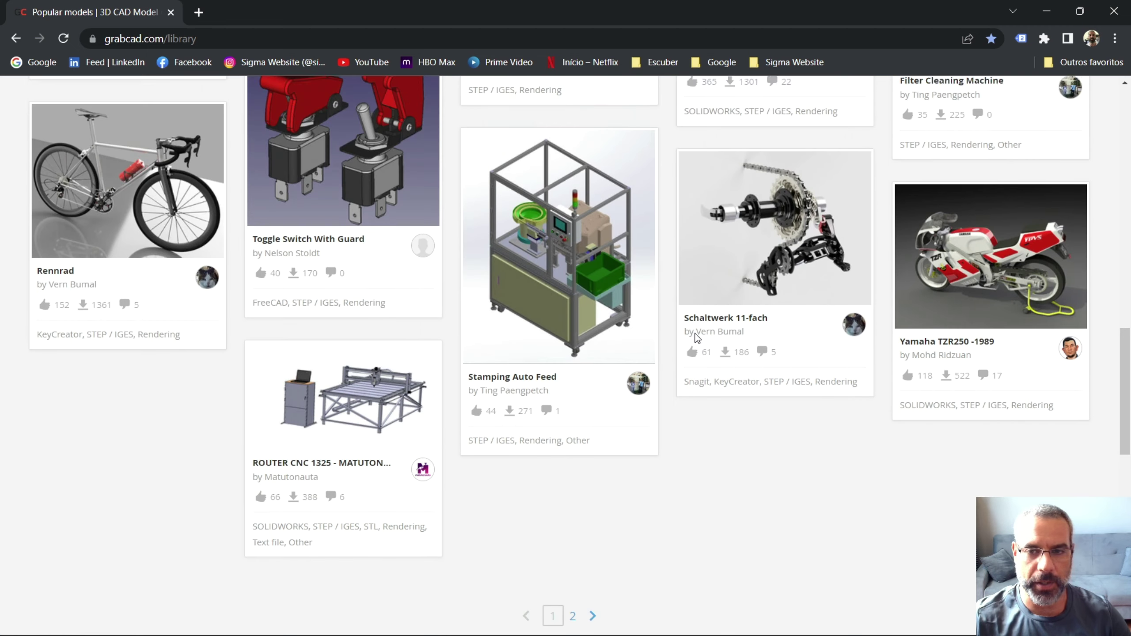
scroll(694, 340, "up", 8)
scroll(696, 339, "up", 5)
scroll(691, 349, "up", 5)
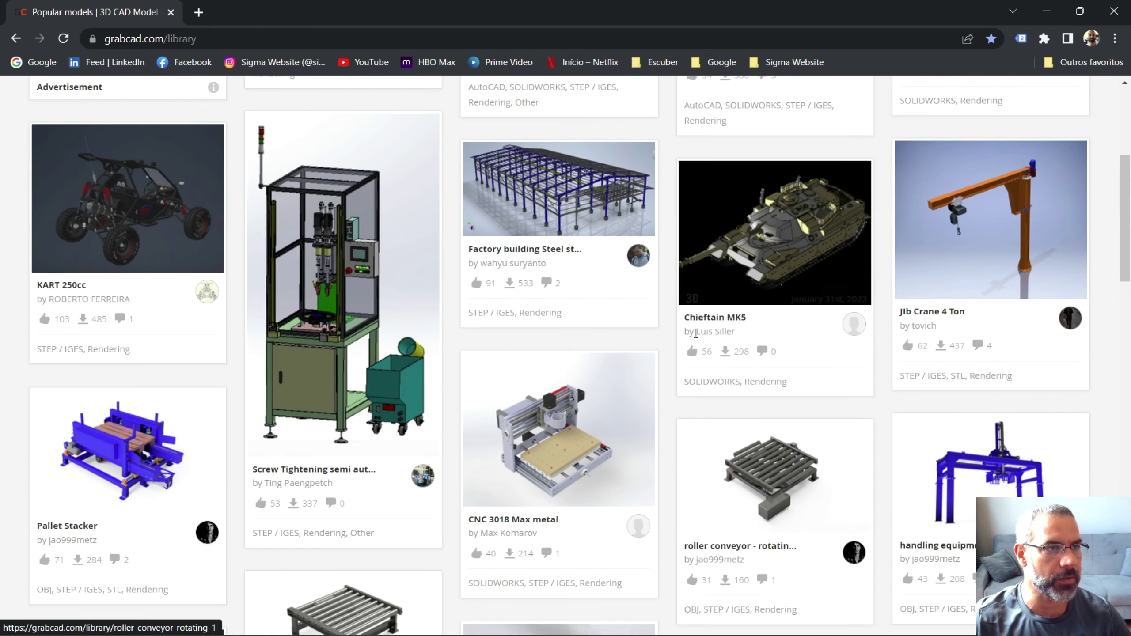
scroll(645, 329, "up", 5)
scroll(587, 312, "up", 2)
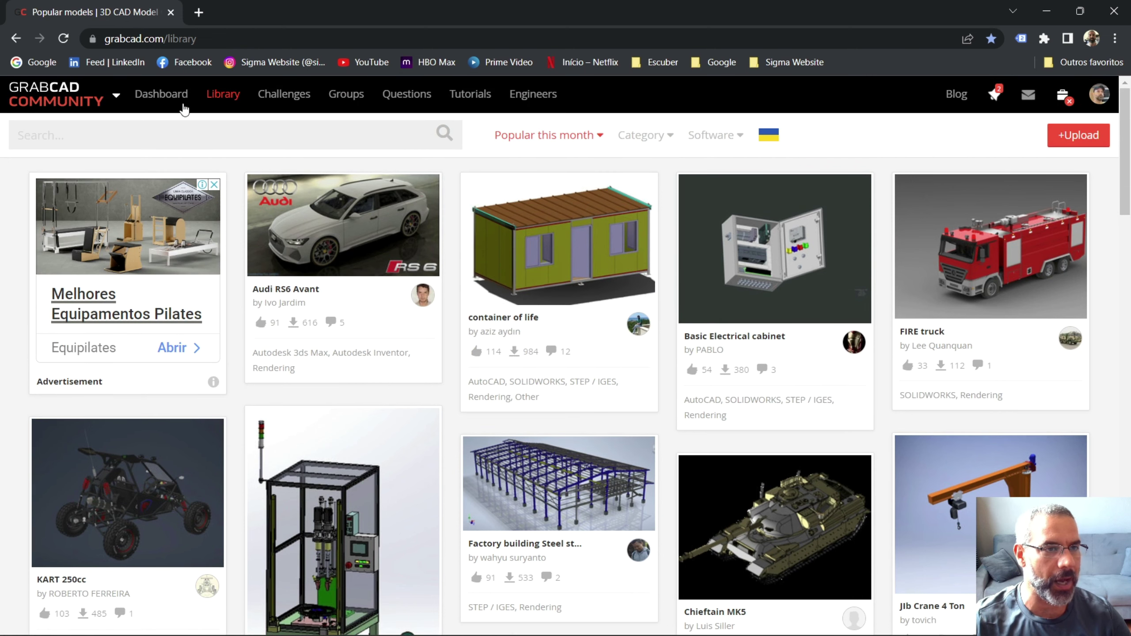
Reload the Library listing and go to page 2 of popular models
left_click(216, 99)
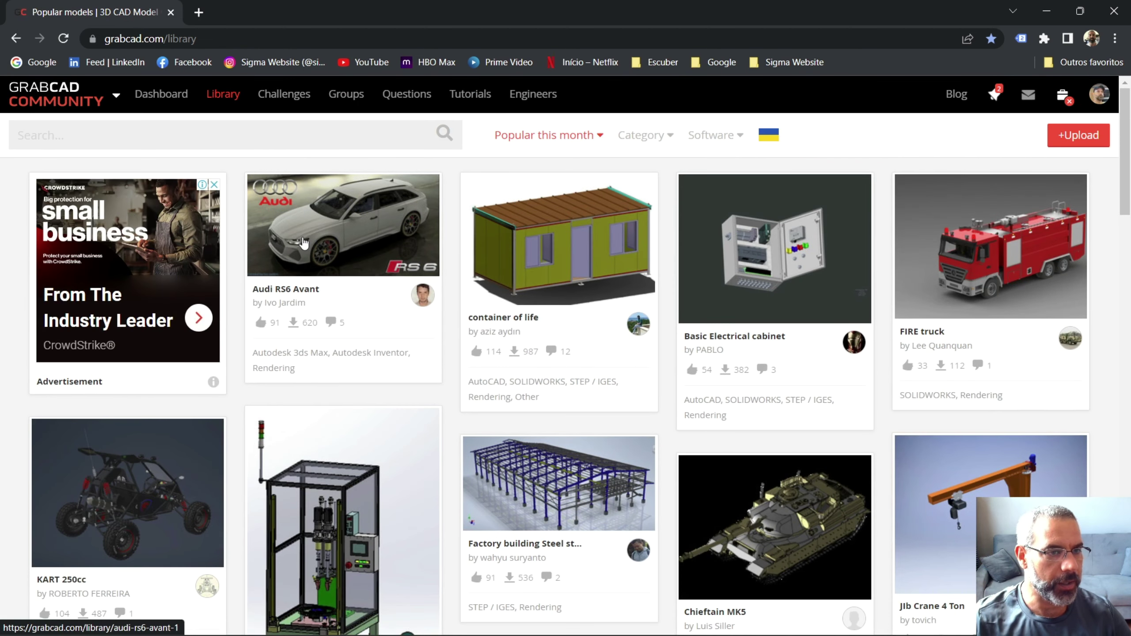
scroll(302, 243, "down", 15)
left_click(565, 521)
scroll(414, 387, "down", 15)
scroll(413, 387, "down", 2)
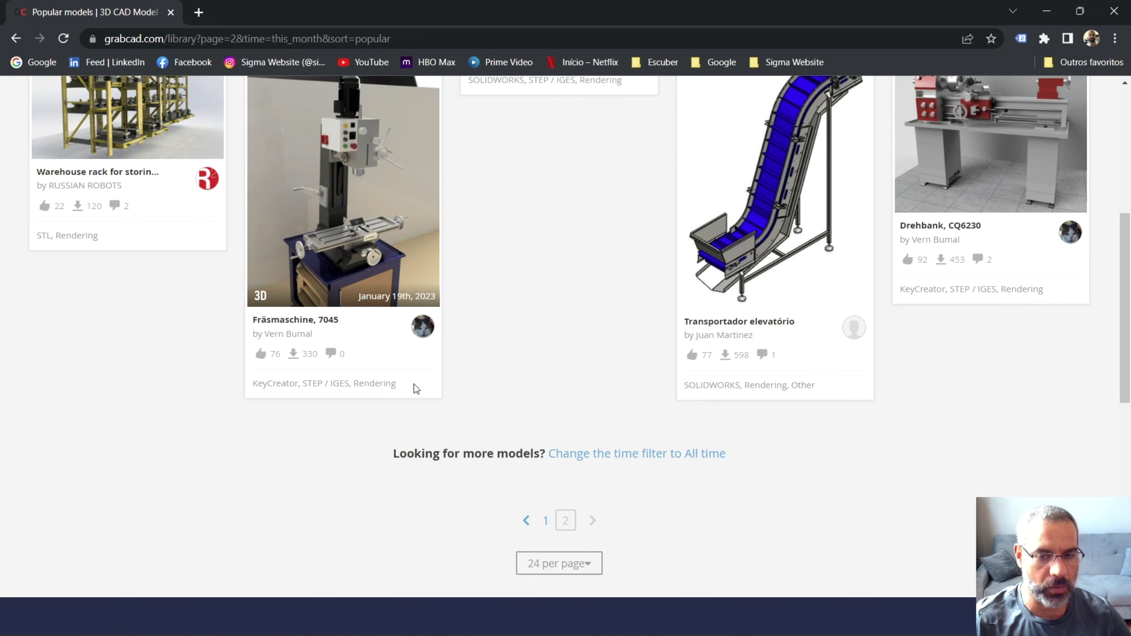
scroll(415, 387, "up", 5)
scroll(414, 383, "up", 3)
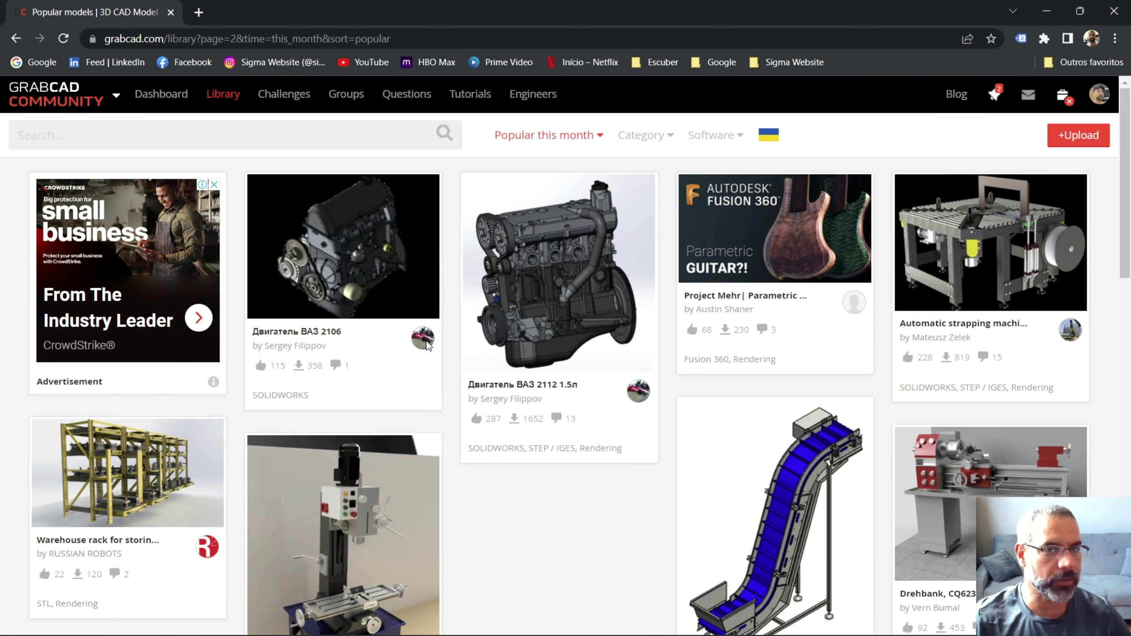
Sort the library by Recent and scroll through new uploads like Toy Tricycle V3
left_click(556, 142)
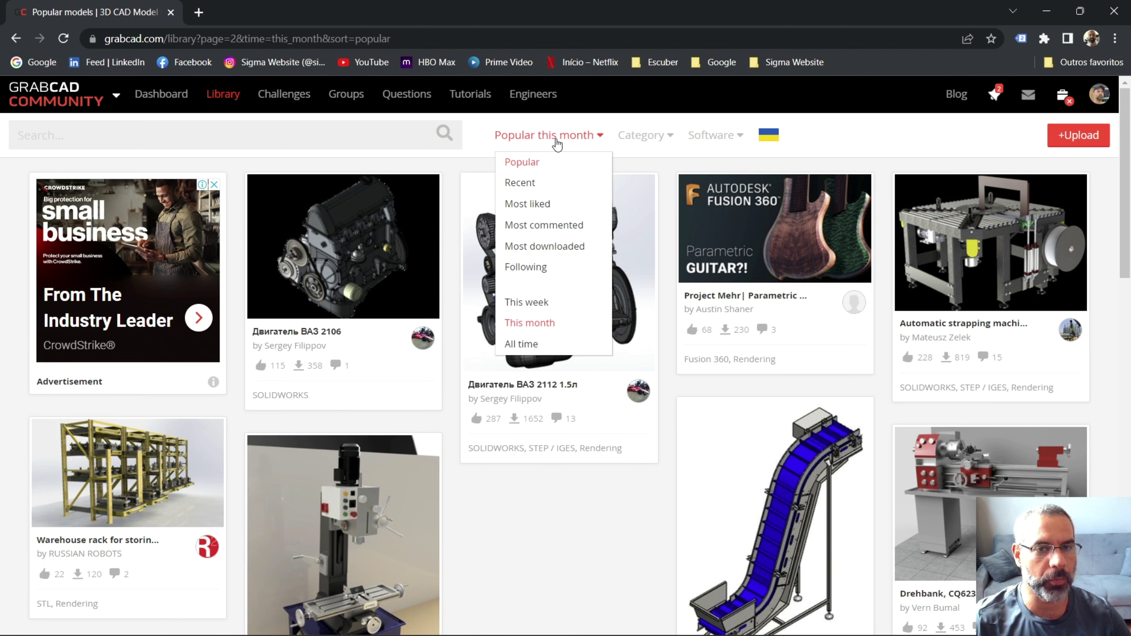
left_click(532, 183)
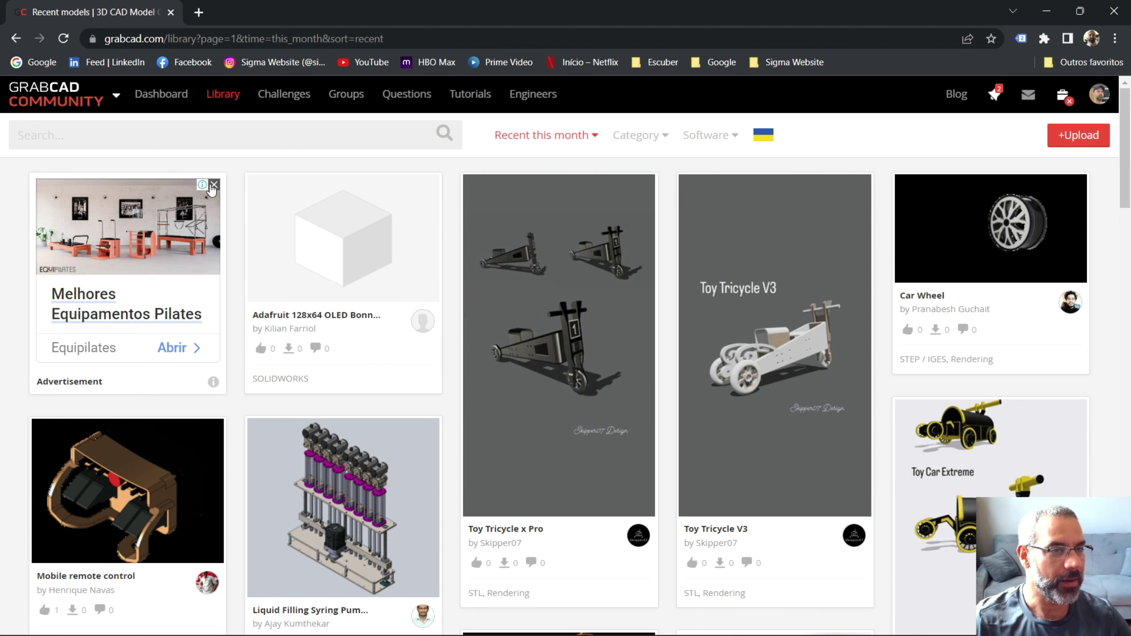
scroll(579, 312, "down", 15)
scroll(610, 289, "down", 1)
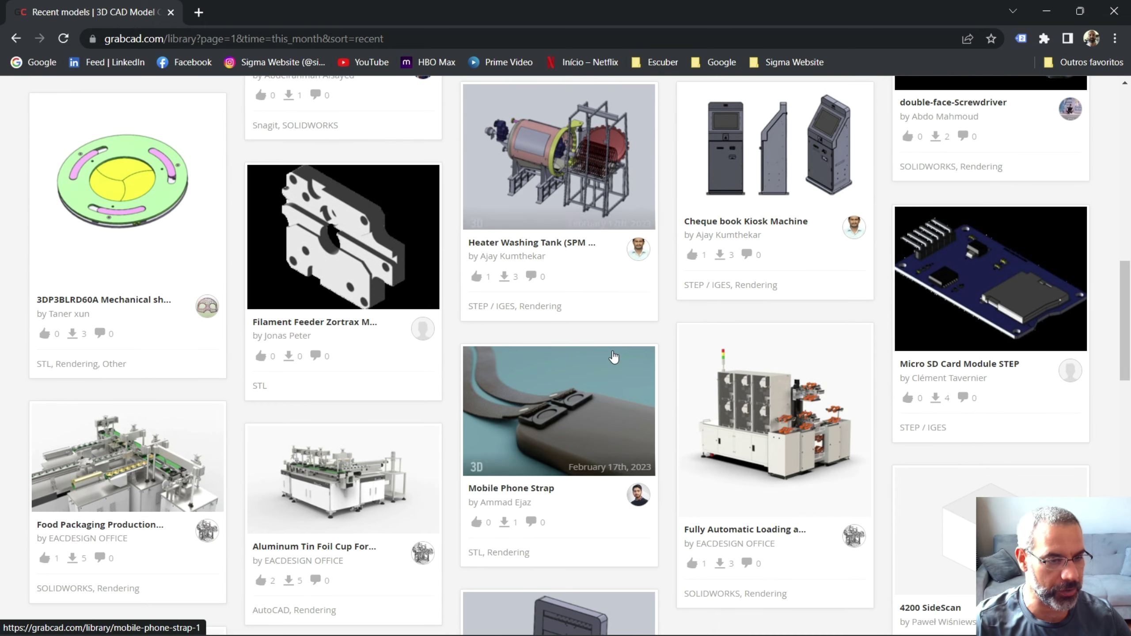
scroll(613, 357, "down", 3)
scroll(612, 351, "up", 3)
scroll(612, 351, "up", 8)
scroll(612, 351, "up", 8)
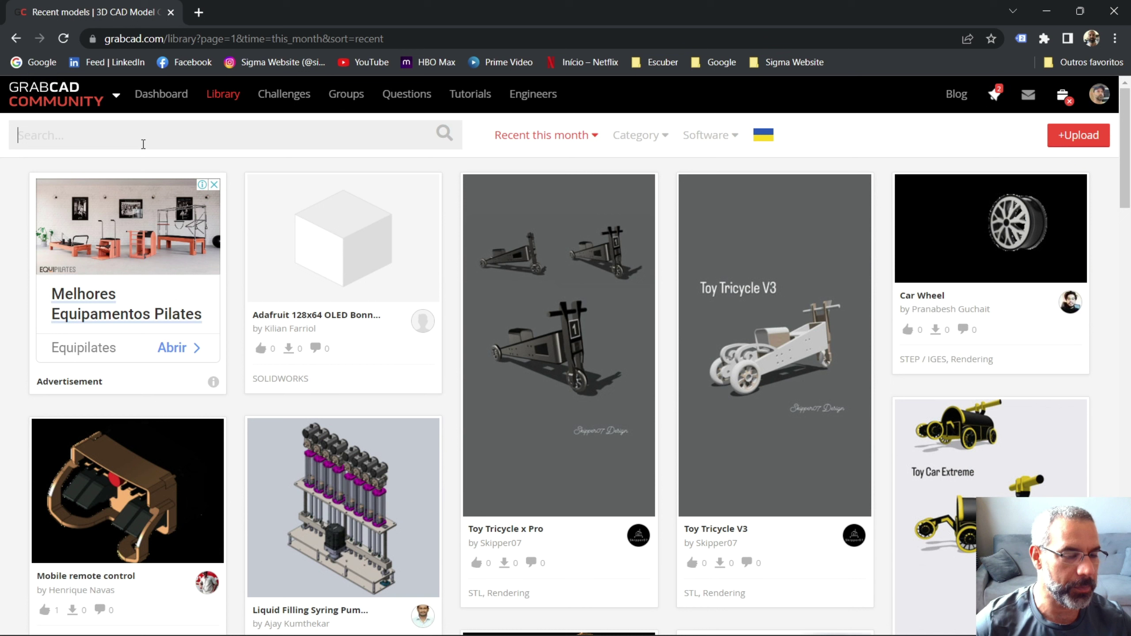
Search GrabCAD for 'pilates' and open the Pilates Reformer model page with 59 files
type("pi")
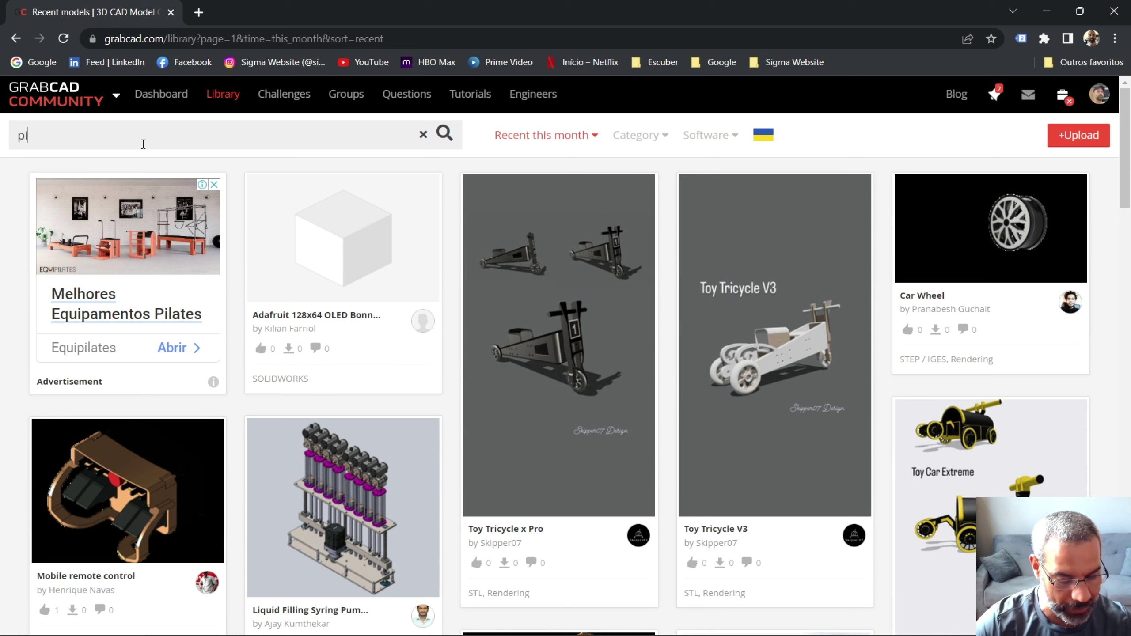
type("lates")
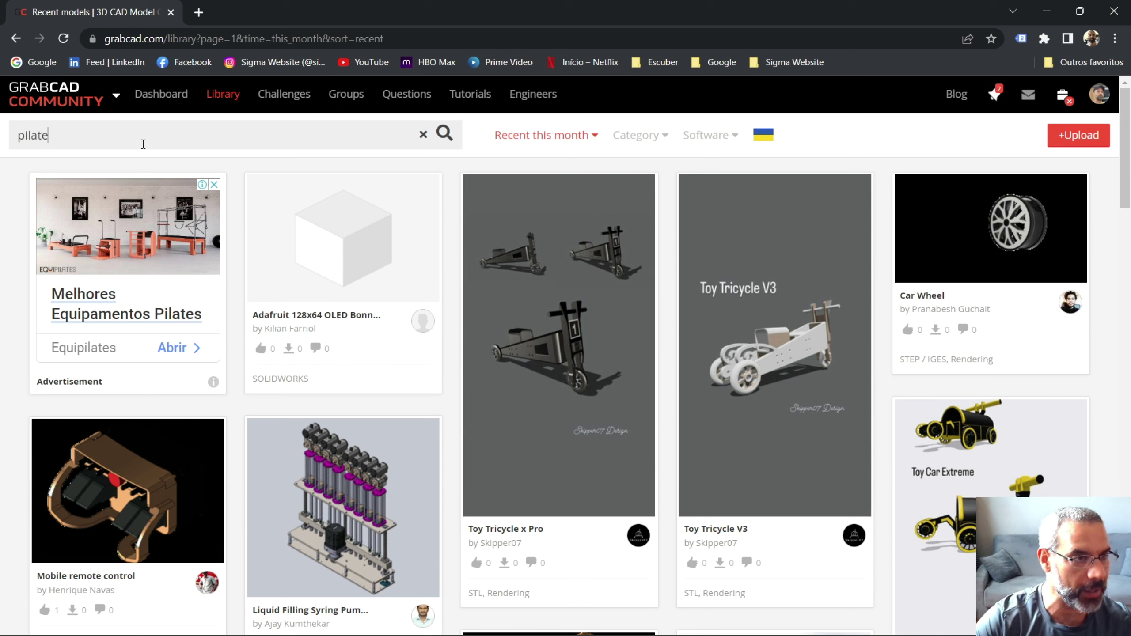
key("Return")
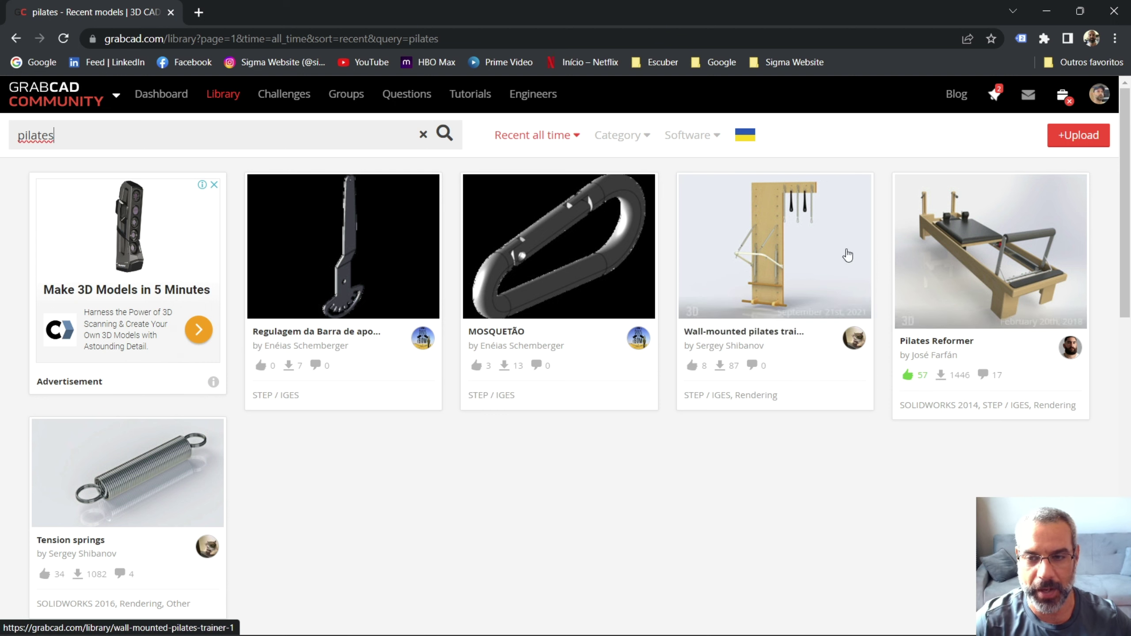
left_click(975, 281)
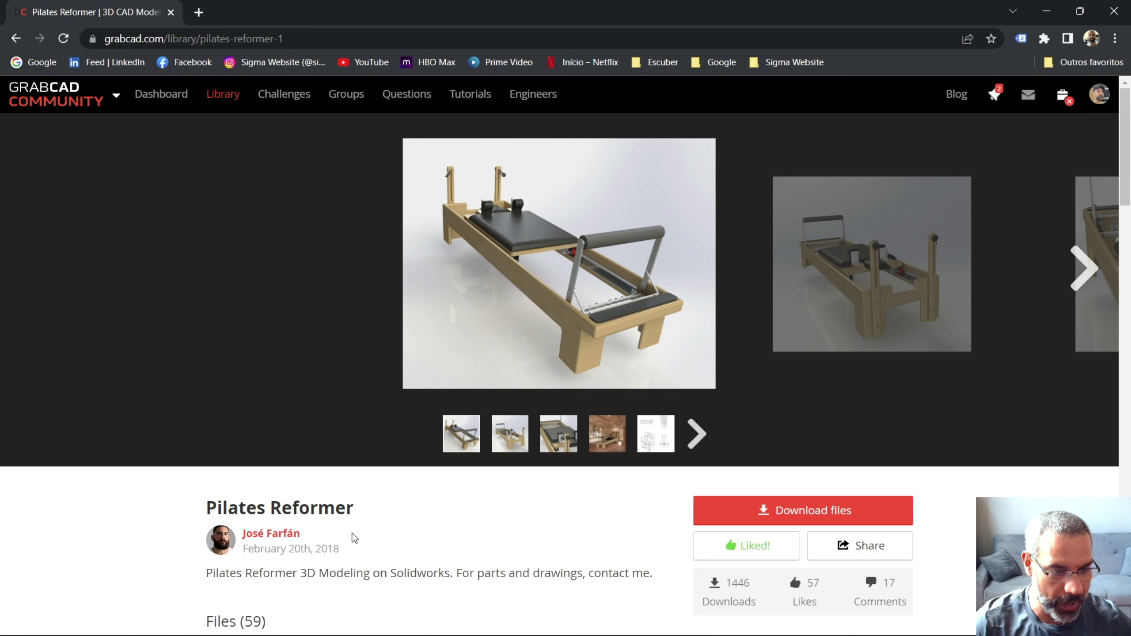
Open the Pilates Reformer author's profile and scroll down through it
left_click(283, 534)
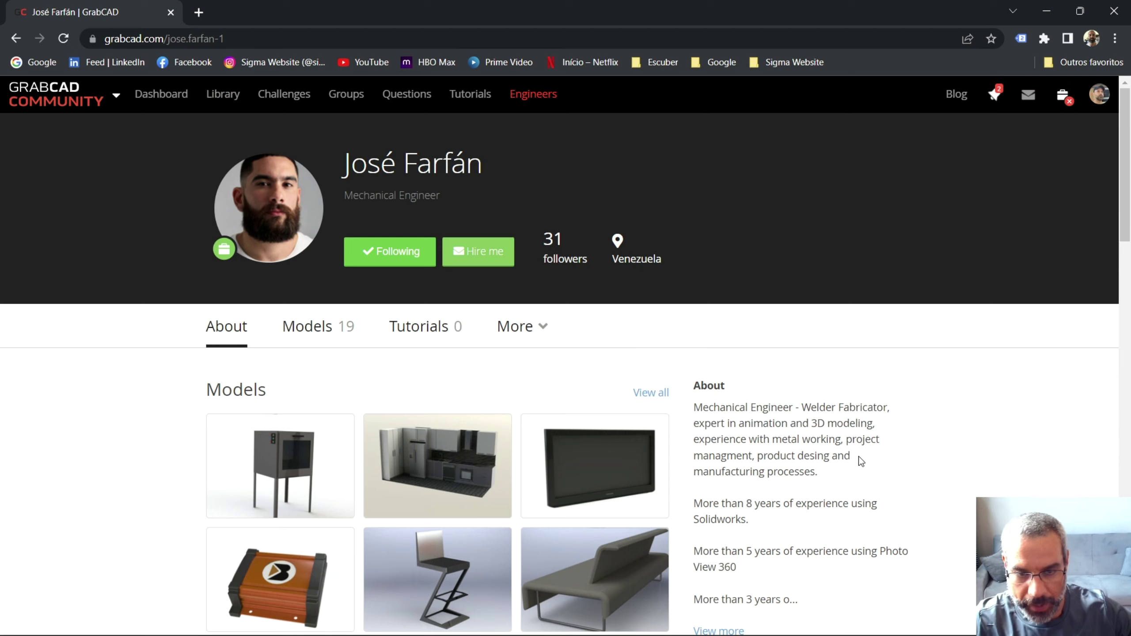
scroll(859, 462, "down", 5)
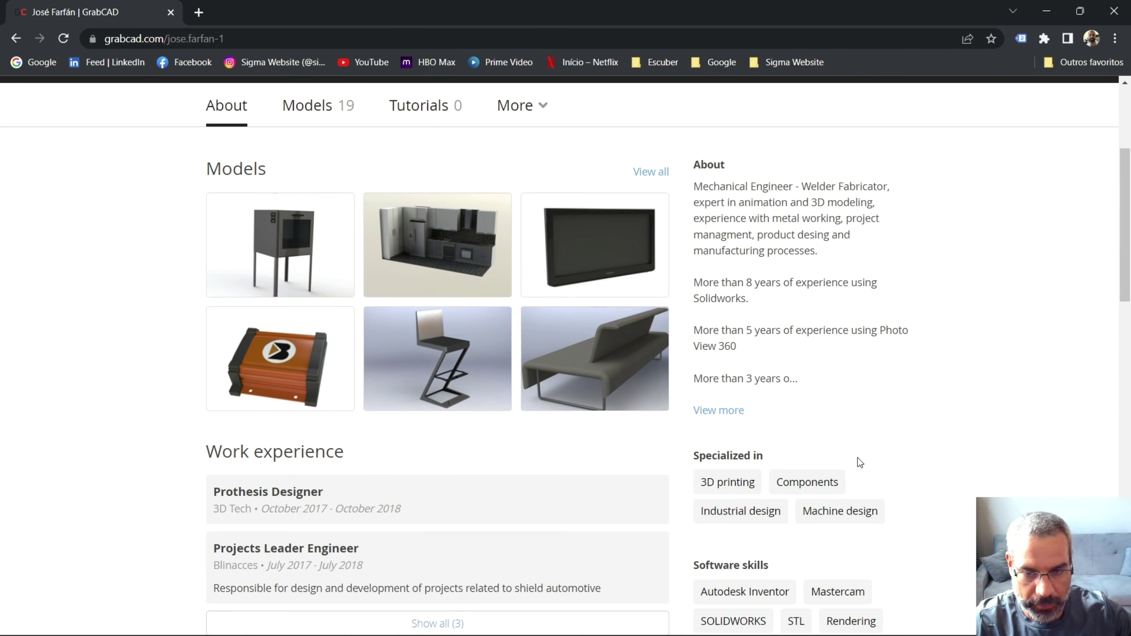
scroll(834, 438, "down", 3)
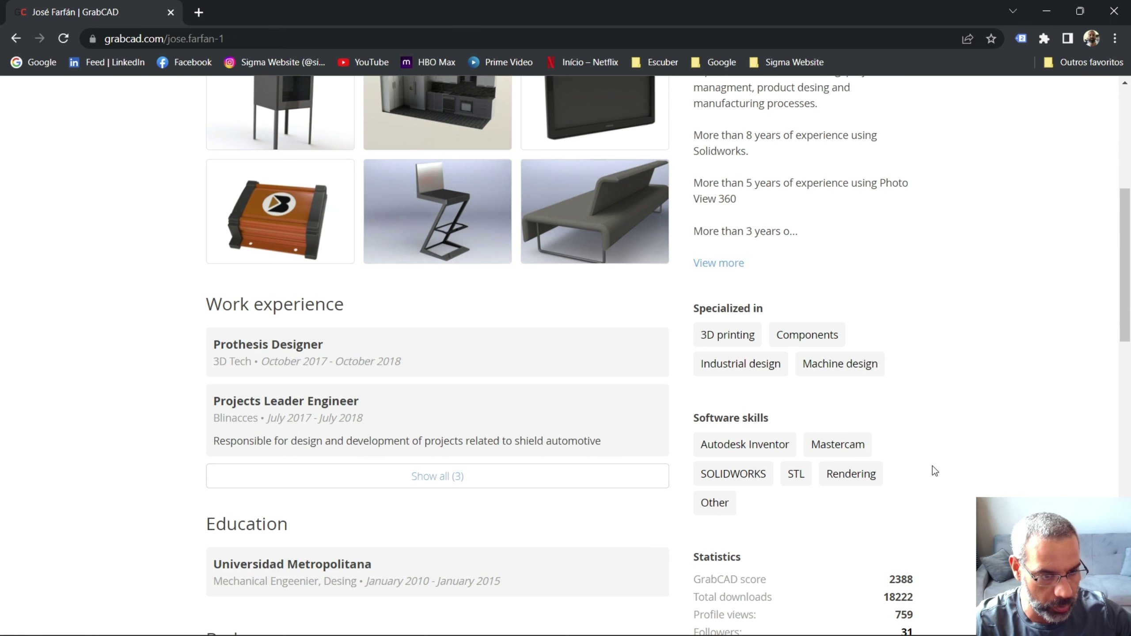
scroll(932, 467, "down", 2)
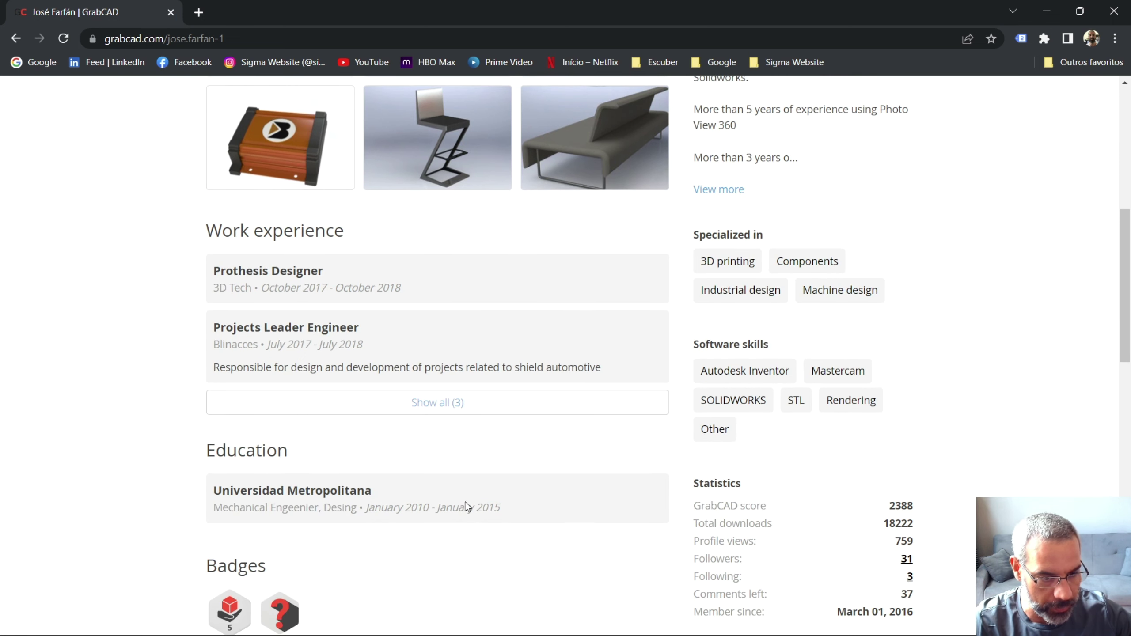
scroll(502, 526, "down", 4)
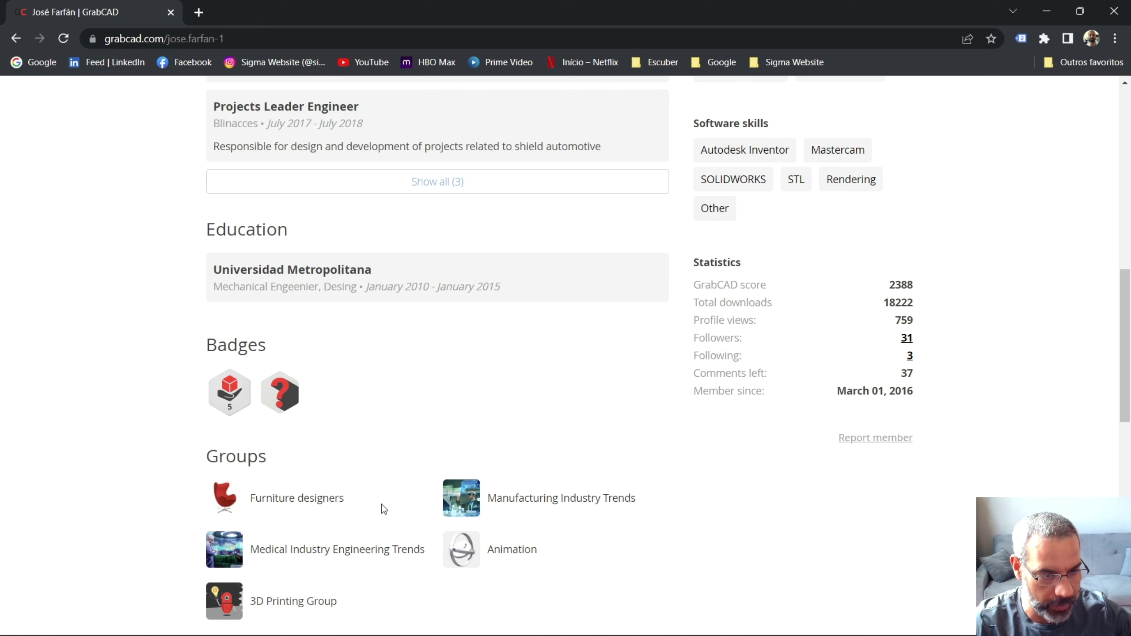
scroll(152, 391, "down", 2)
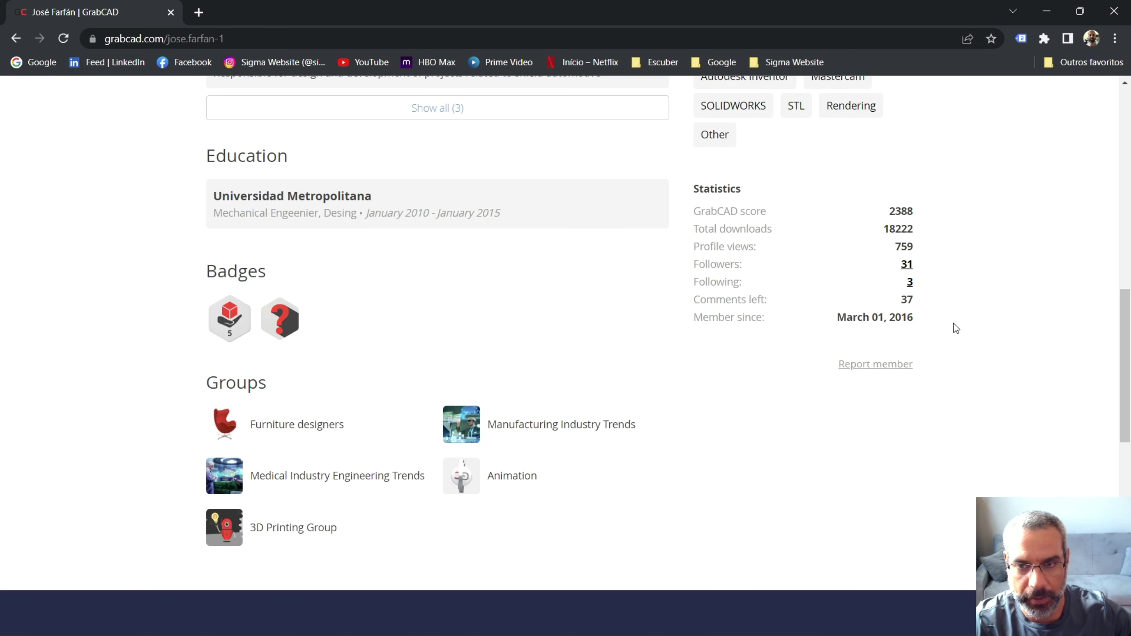
Expand the Work experience section to show all three positions
scroll(935, 345, "up", 1)
scroll(931, 345, "up", 2)
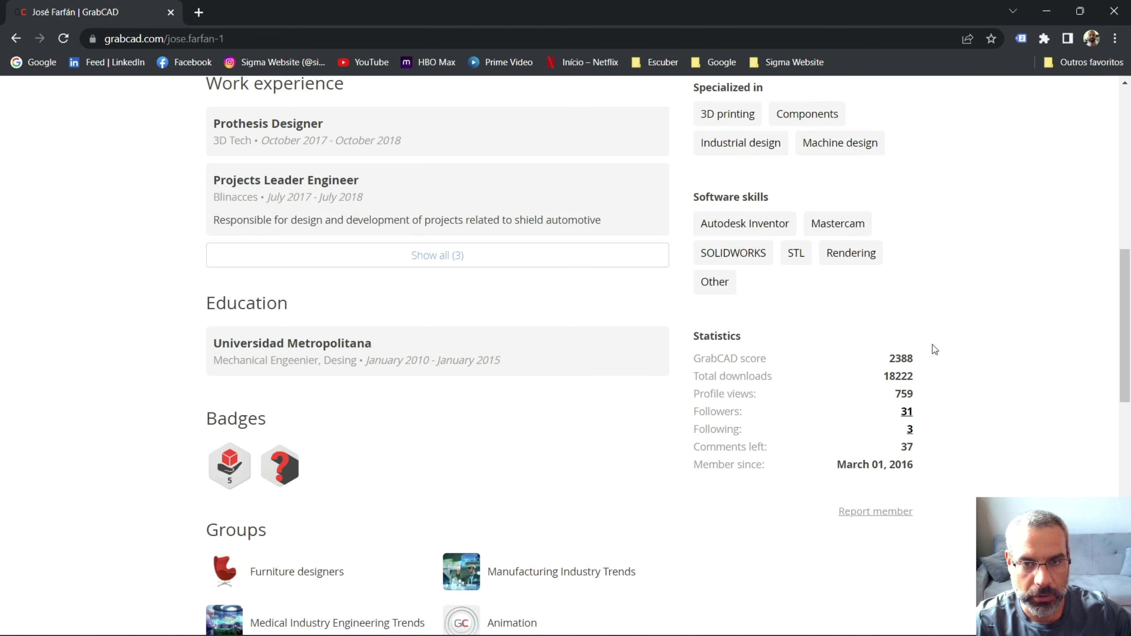
scroll(932, 345, "up", 2)
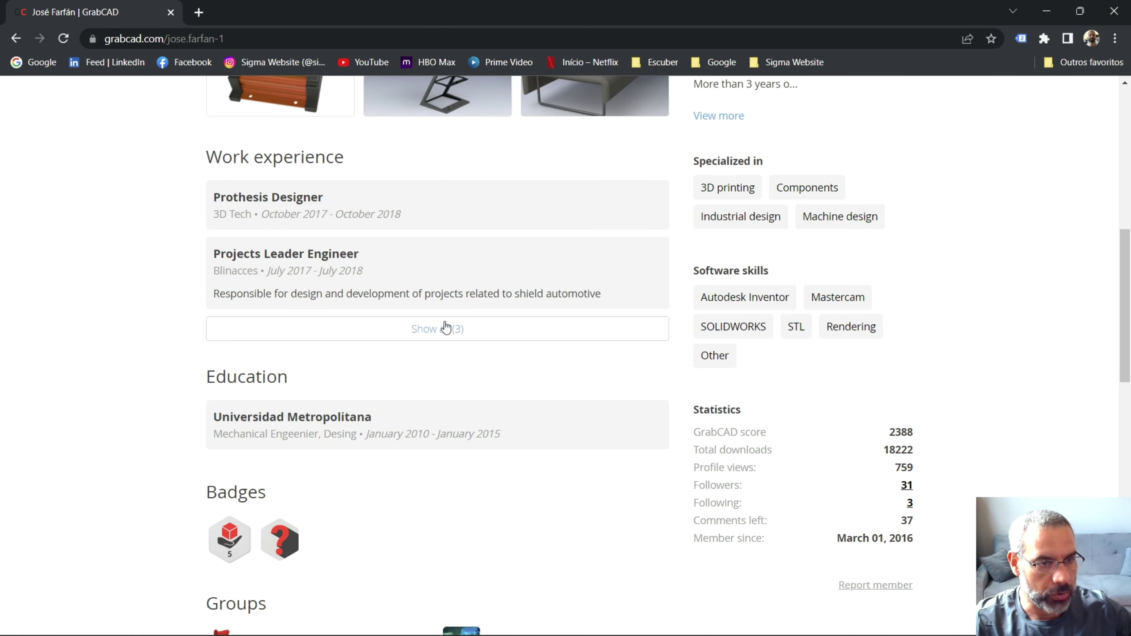
left_click(445, 327)
scroll(561, 352, "up", 5)
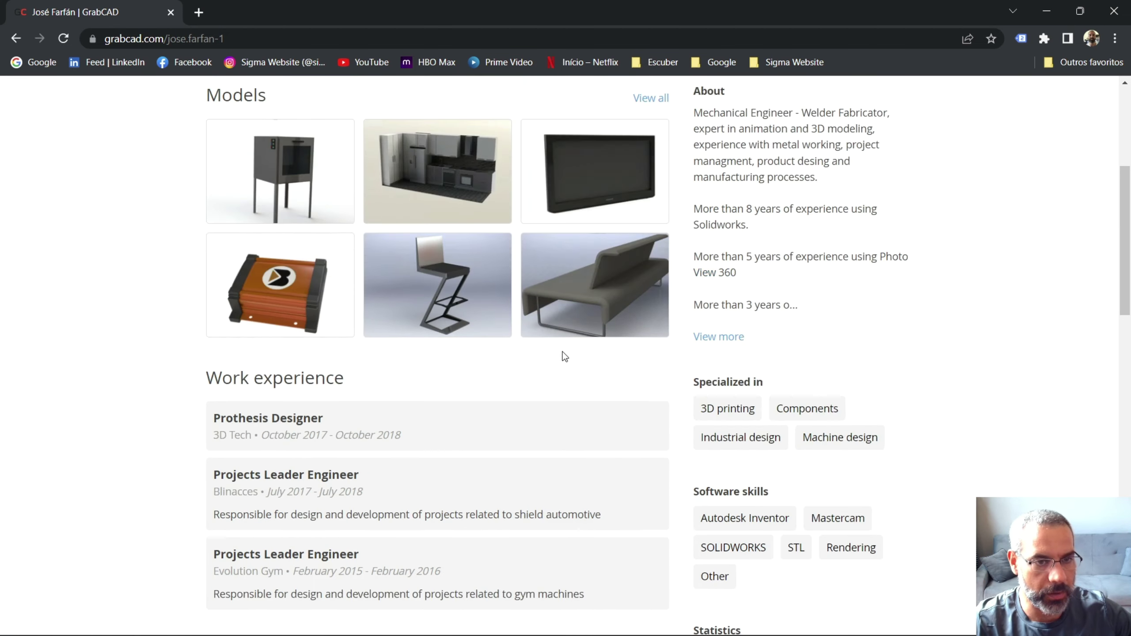
Read the author's full About description, then close it
left_click(723, 336)
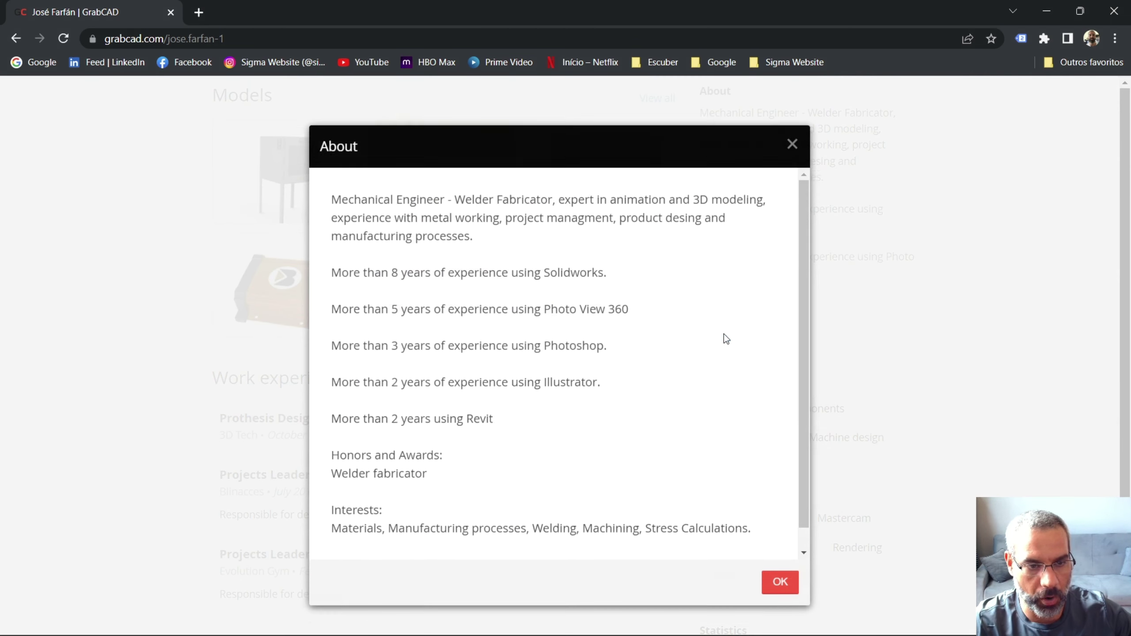
scroll(697, 341, "down", 1)
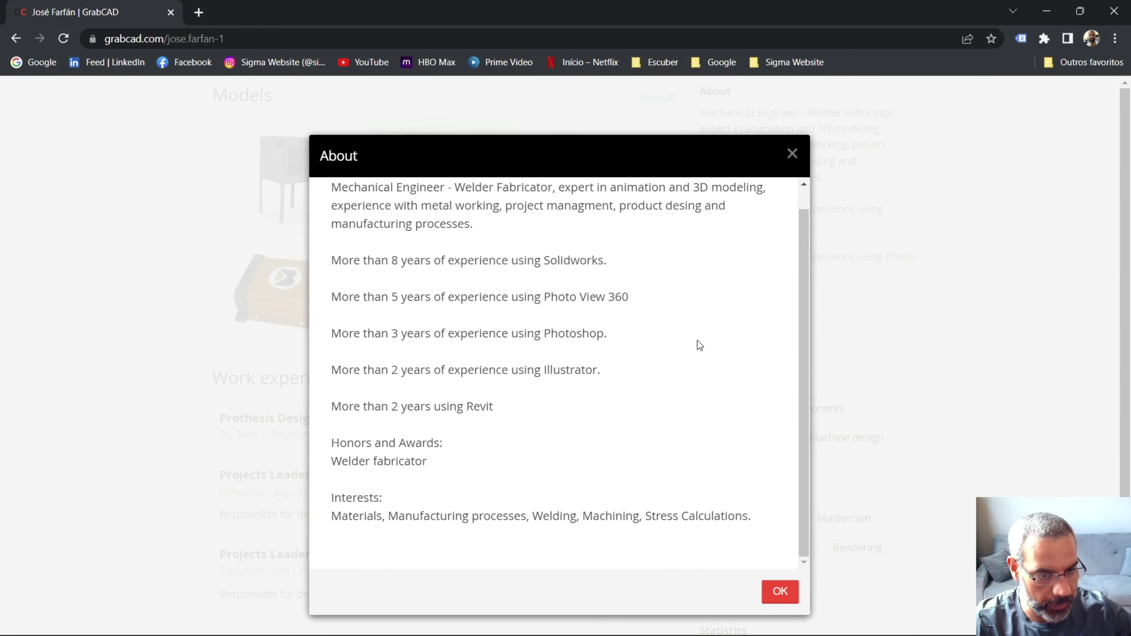
scroll(697, 340, "up", 1)
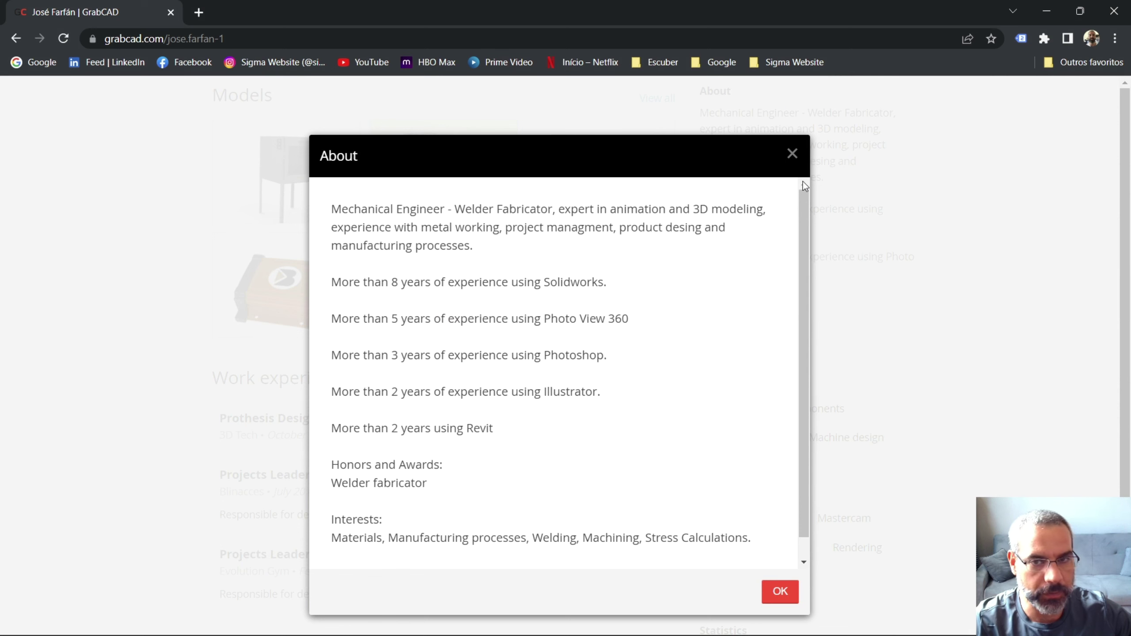
left_click(798, 168)
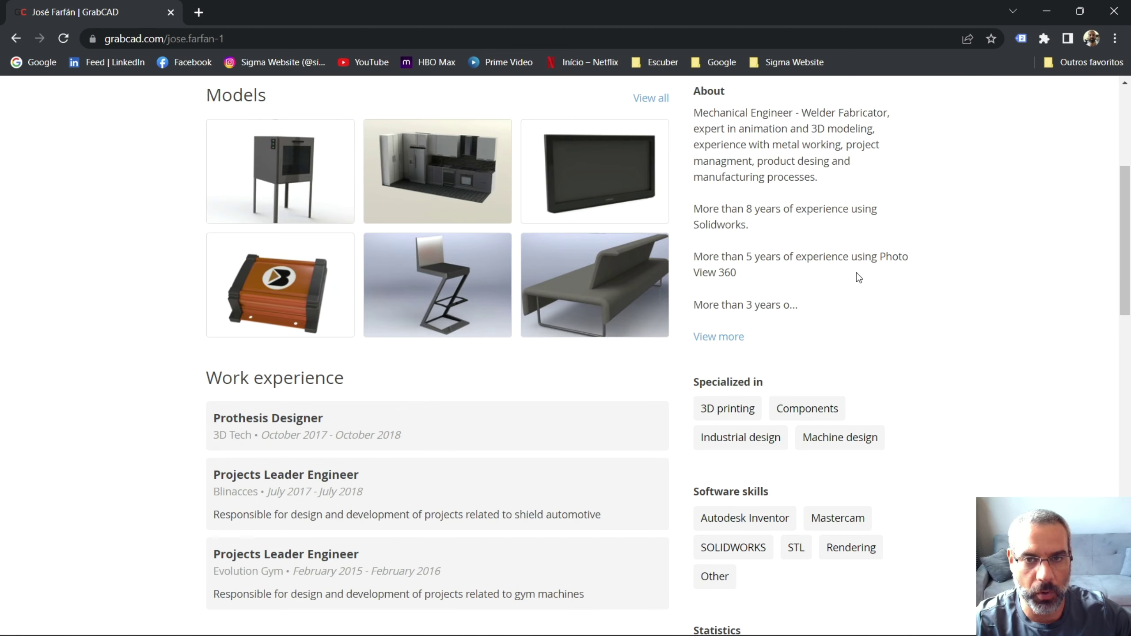
scroll(858, 277, "up", 5)
Check the followers, following and likes list, then return to the Models preview
left_click(520, 262)
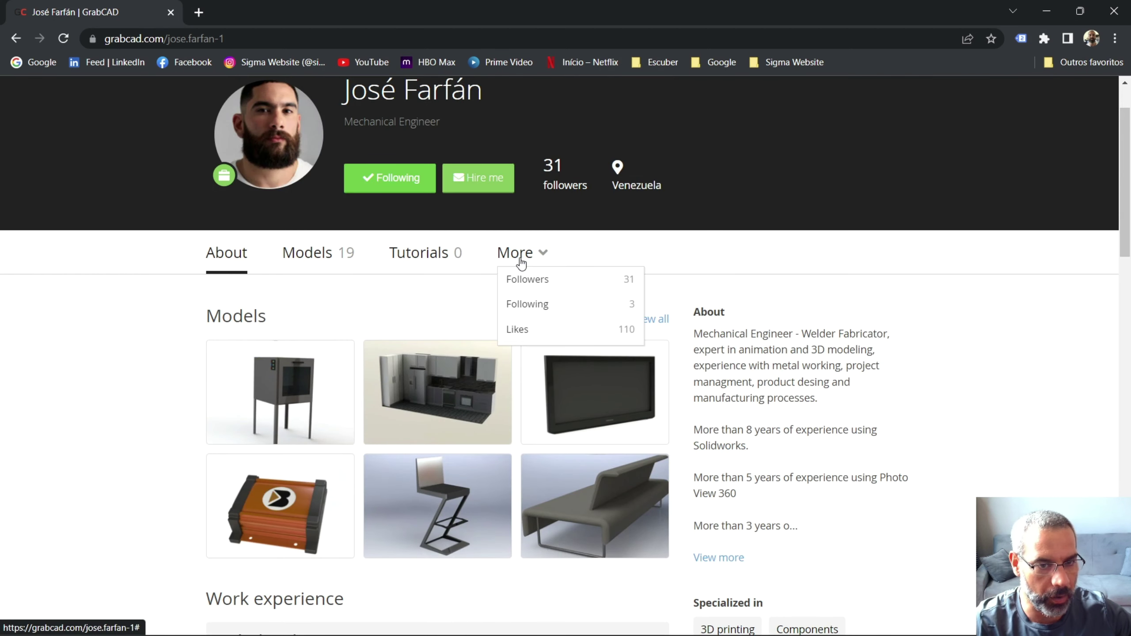
left_click(873, 316)
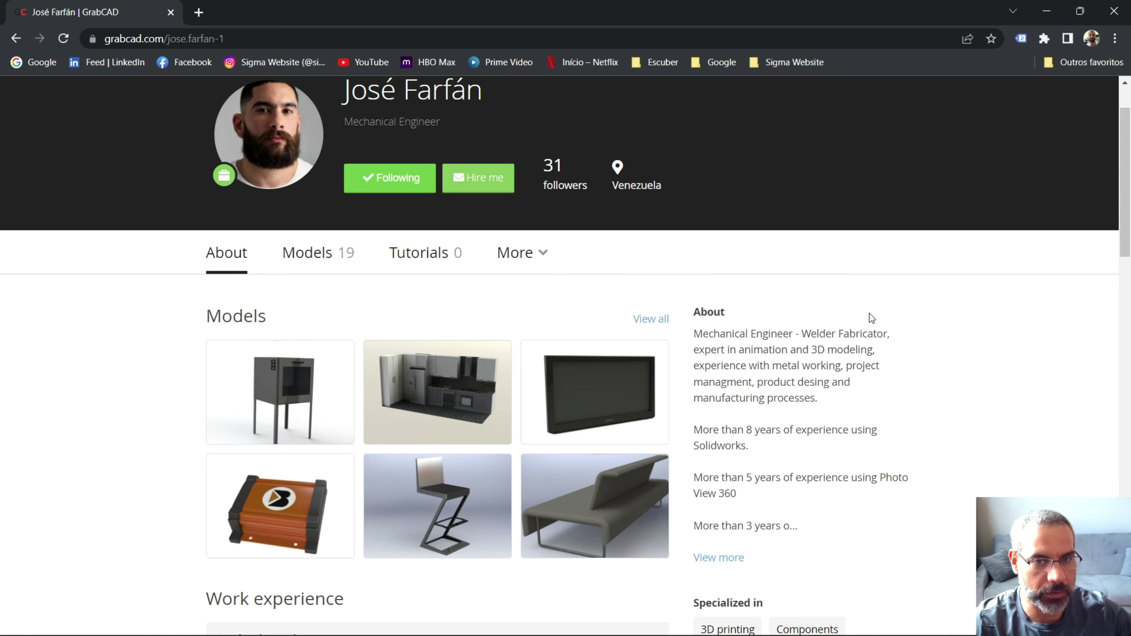
scroll(580, 249, "up", 2)
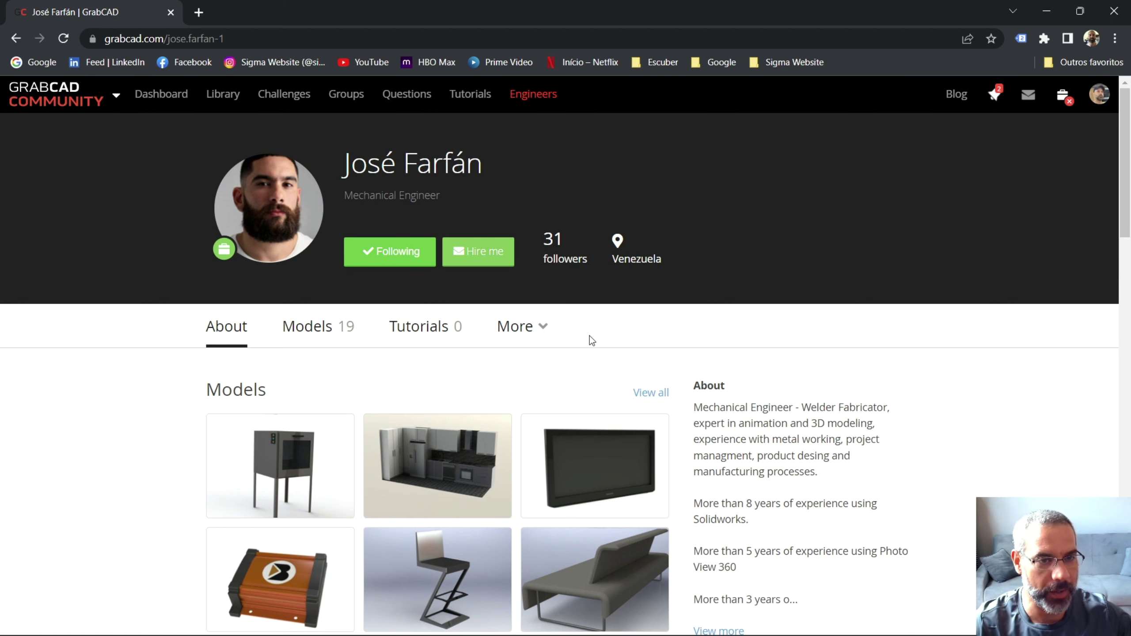
scroll(958, 347, "down", 3)
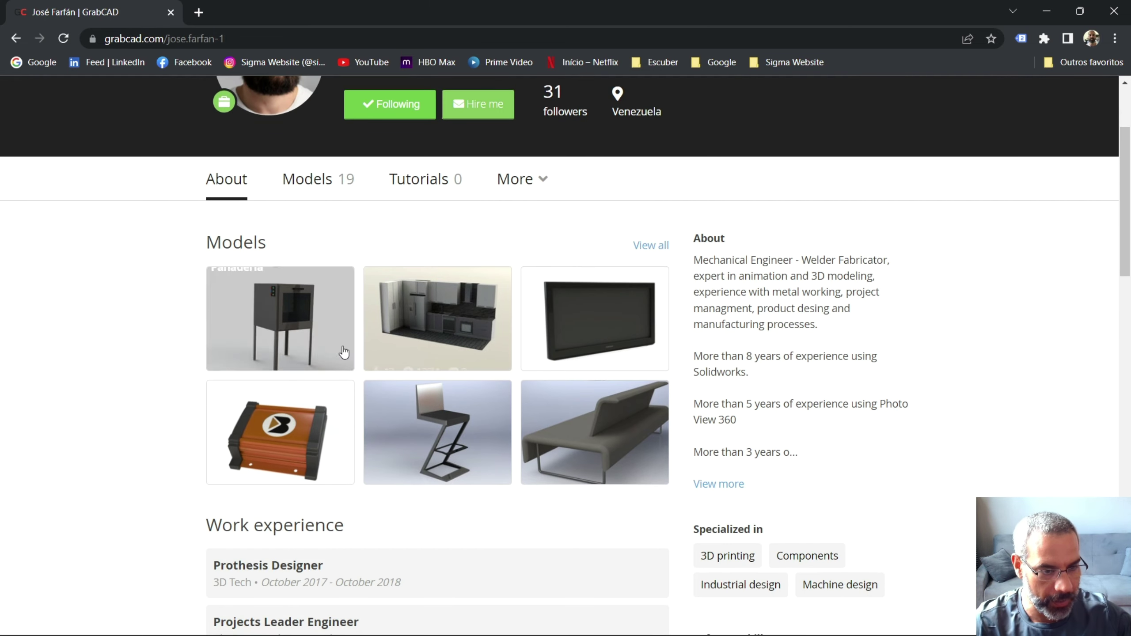
From the author's full list of 19 models, open the Pilates Reformer page
left_click(657, 249)
scroll(810, 337, "down", 2)
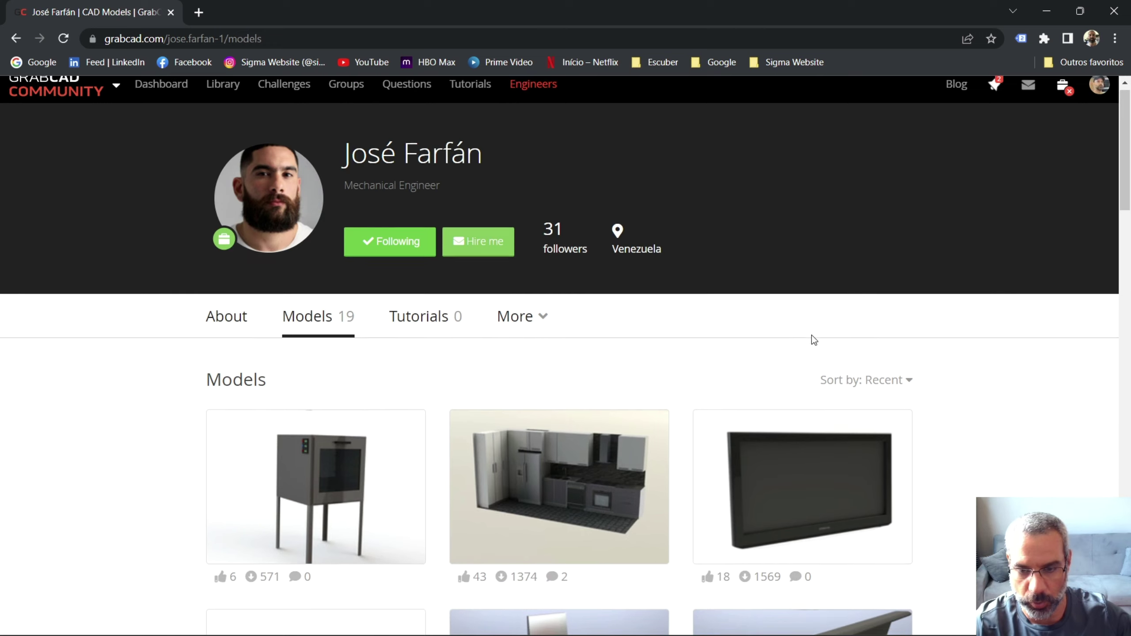
scroll(810, 338, "down", 5)
scroll(811, 340, "down", 3)
scroll(811, 339, "down", 5)
scroll(811, 339, "down", 4)
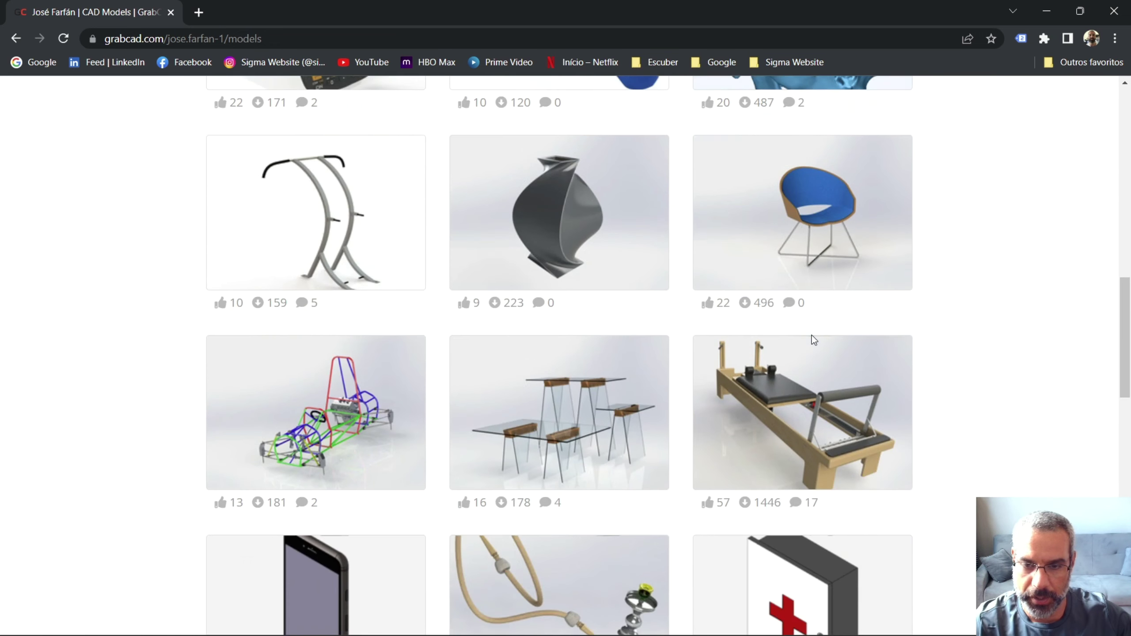
left_click(798, 357)
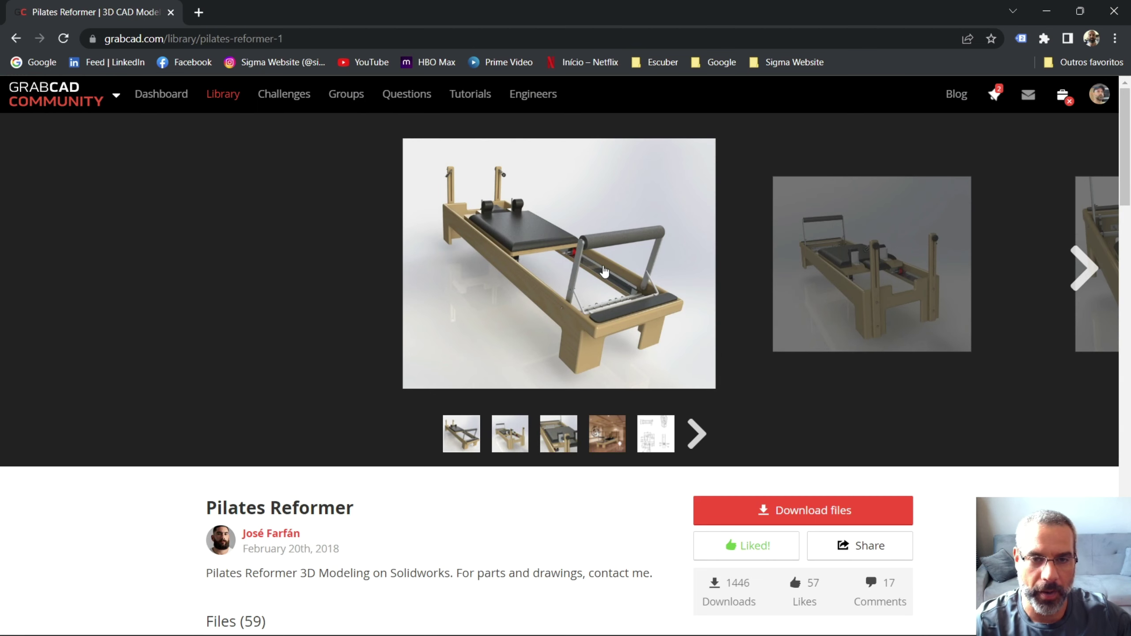
Step through the Reformer's renders, bracket and knob drawings, and 3D part previews
left_click(1085, 276)
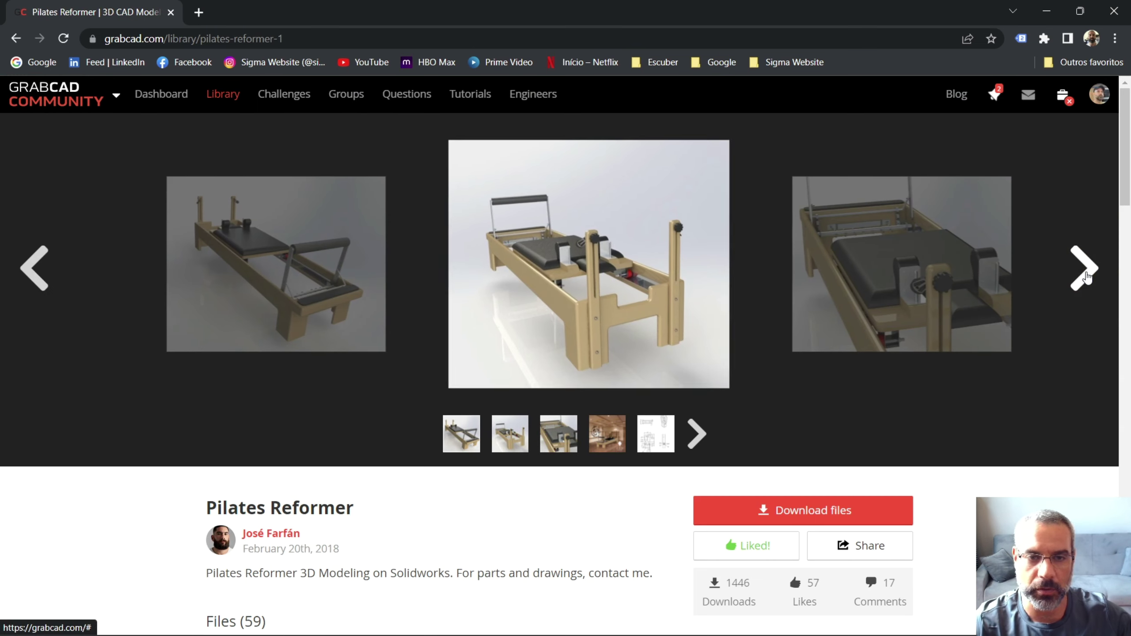
left_click(1086, 277)
left_click(1086, 277)
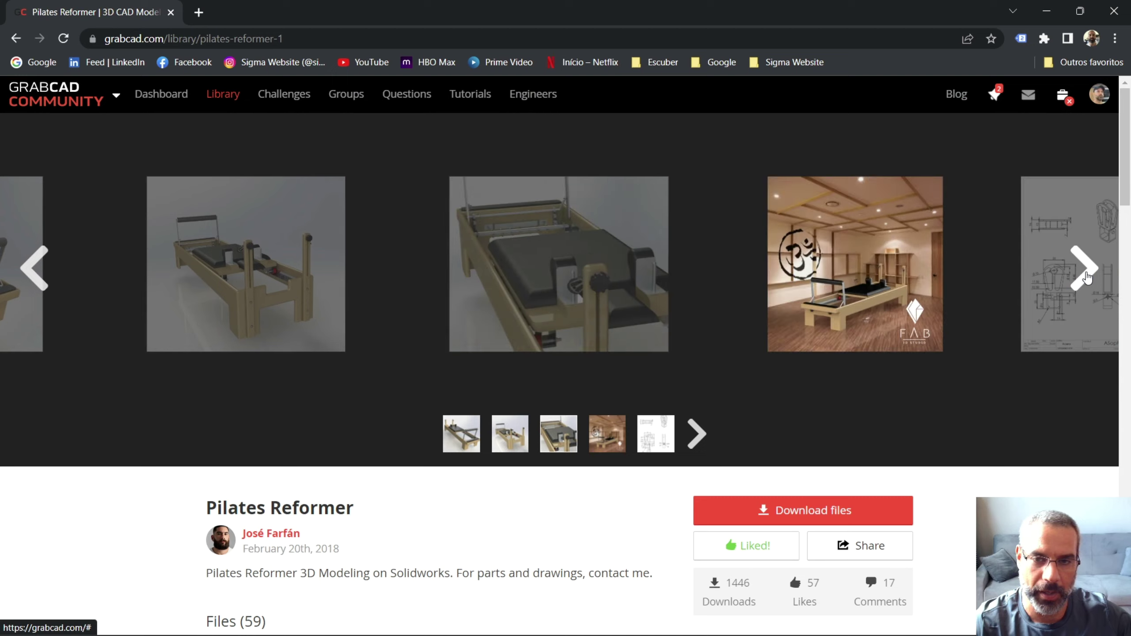
left_click(1086, 277)
left_click(1086, 276)
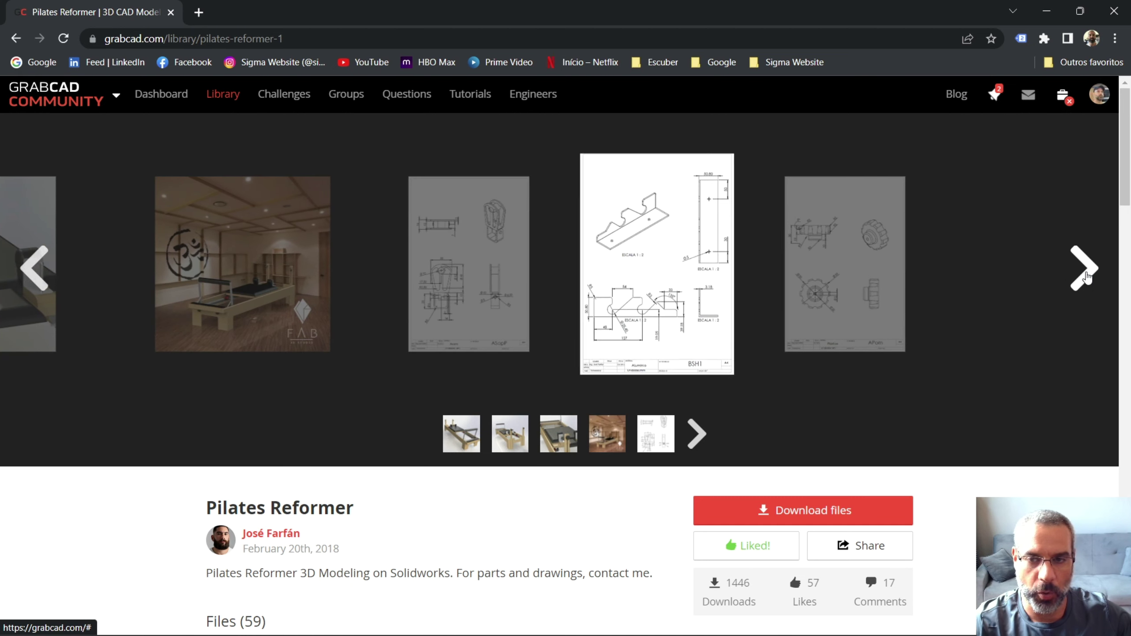
left_click(1086, 276)
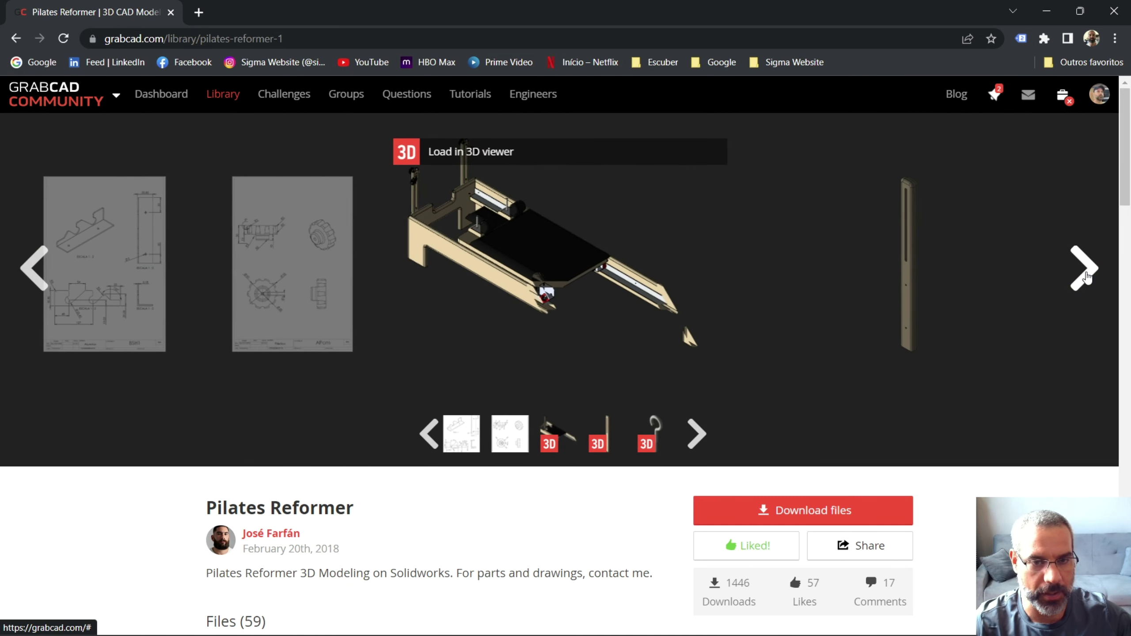
left_click(1086, 276)
left_click(1086, 277)
left_click(1086, 277)
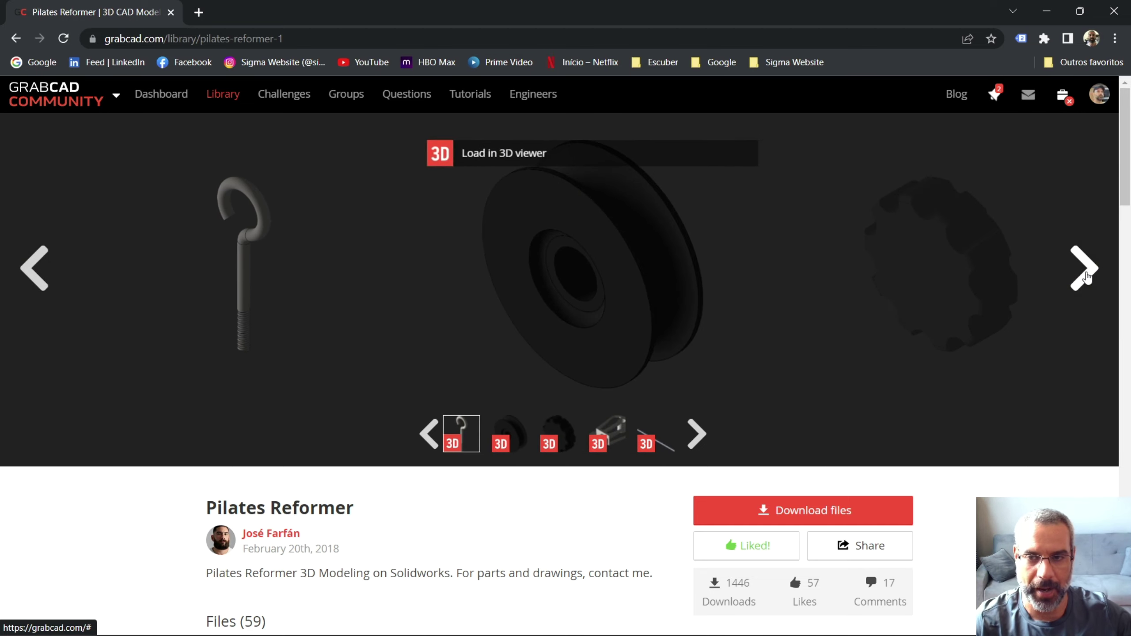
left_click(1086, 277)
left_click(1086, 276)
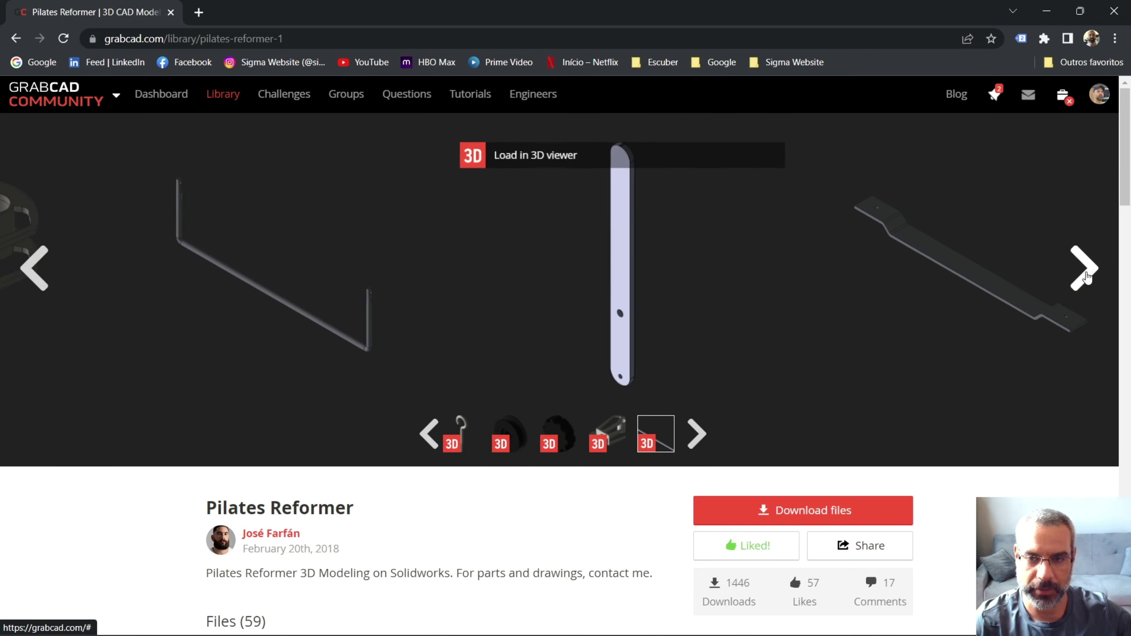
left_click(1086, 277)
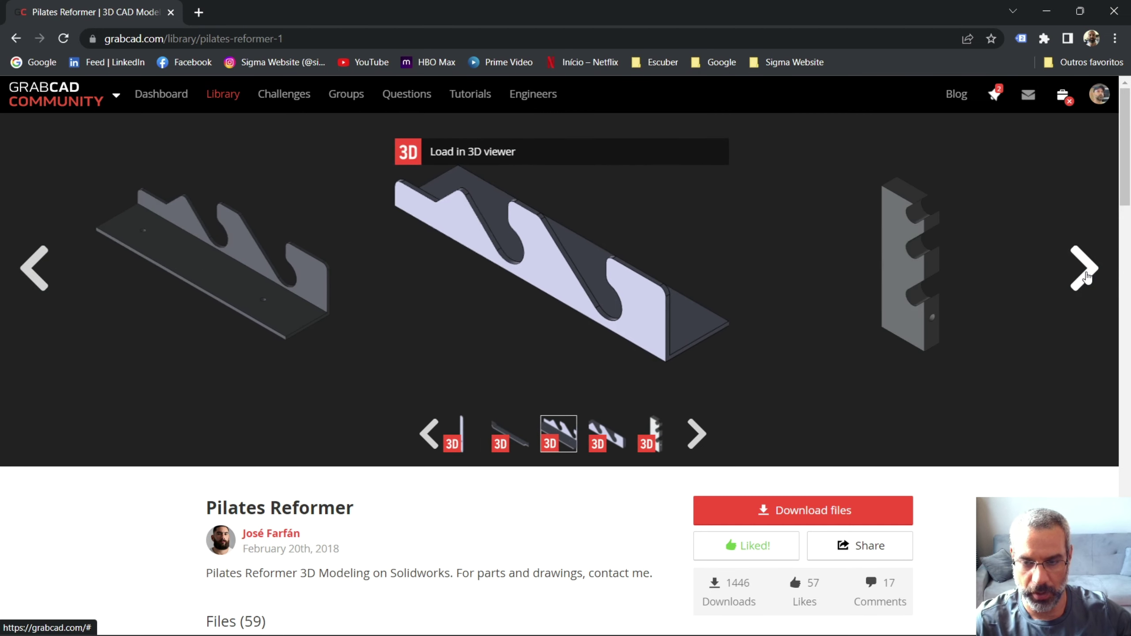
left_click(1074, 285)
scroll(775, 368, "down", 3)
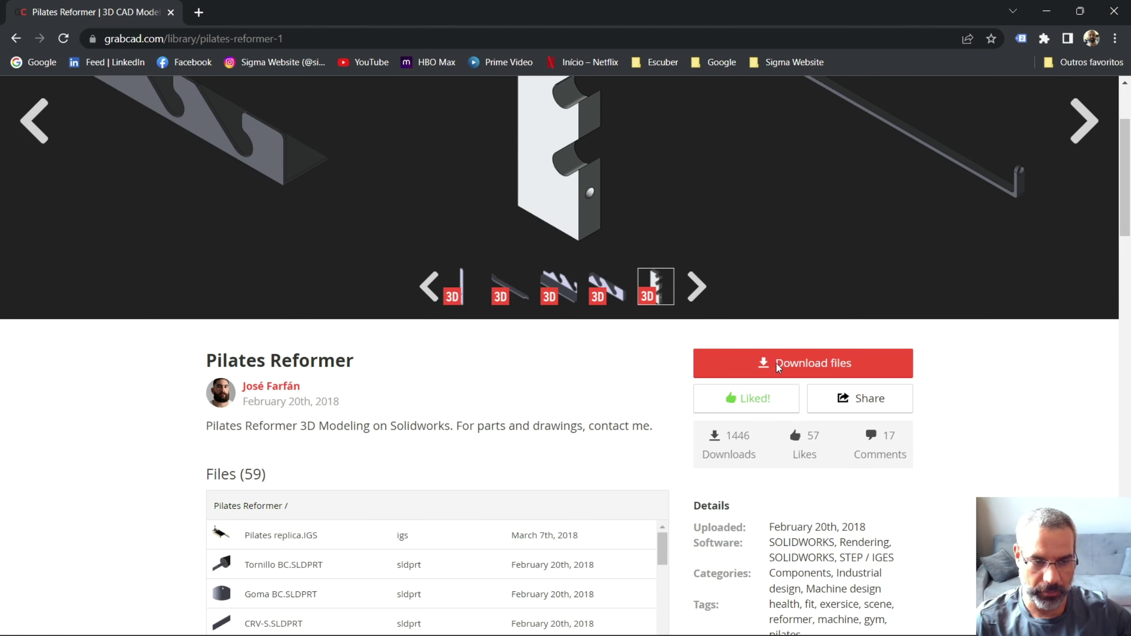
scroll(399, 432, "down", 2)
scroll(454, 470, "down", 2)
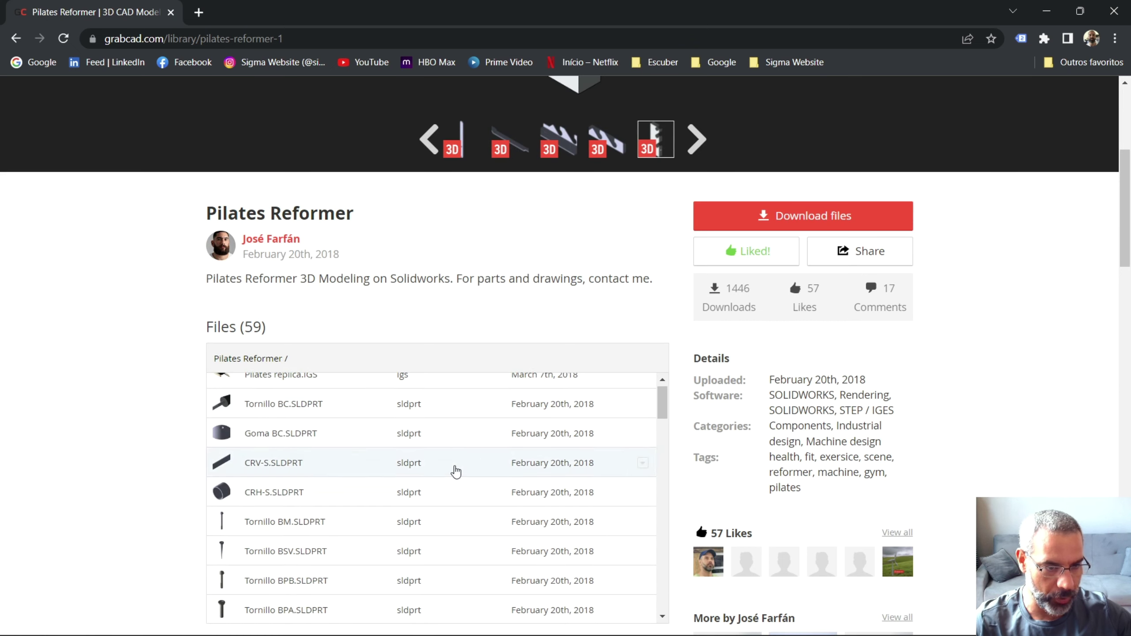
scroll(412, 470, "down", 5)
scroll(413, 469, "down", 4)
scroll(412, 469, "down", 3)
scroll(411, 470, "down", 3)
scroll(490, 485, "down", 4)
scroll(598, 476, "down", 2)
scroll(598, 475, "down", 2)
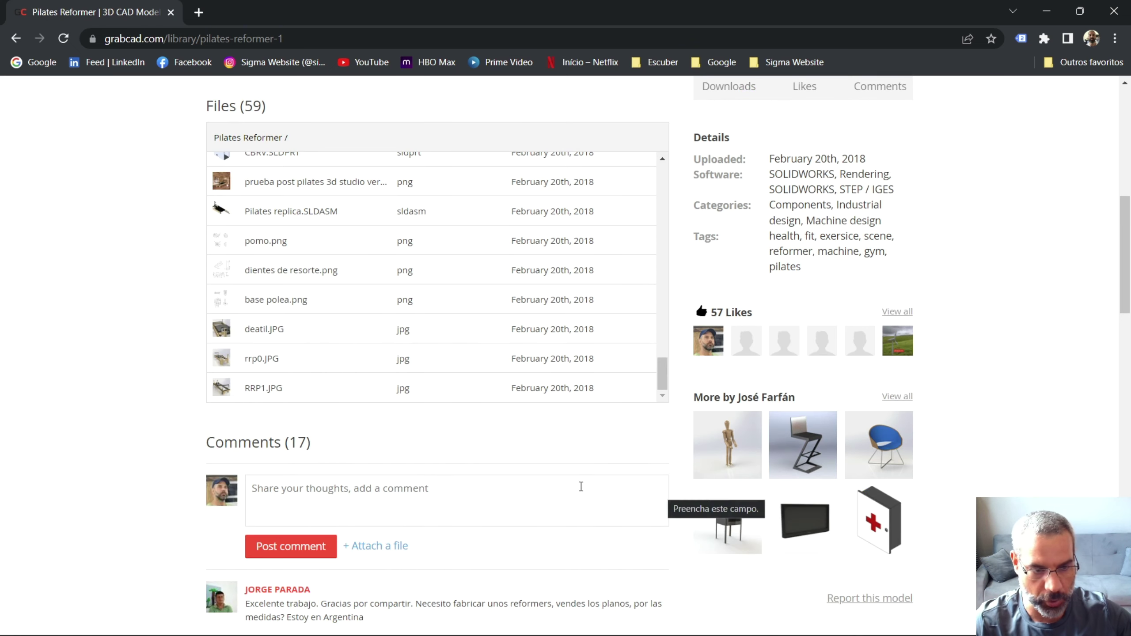
scroll(518, 502, "up", 2)
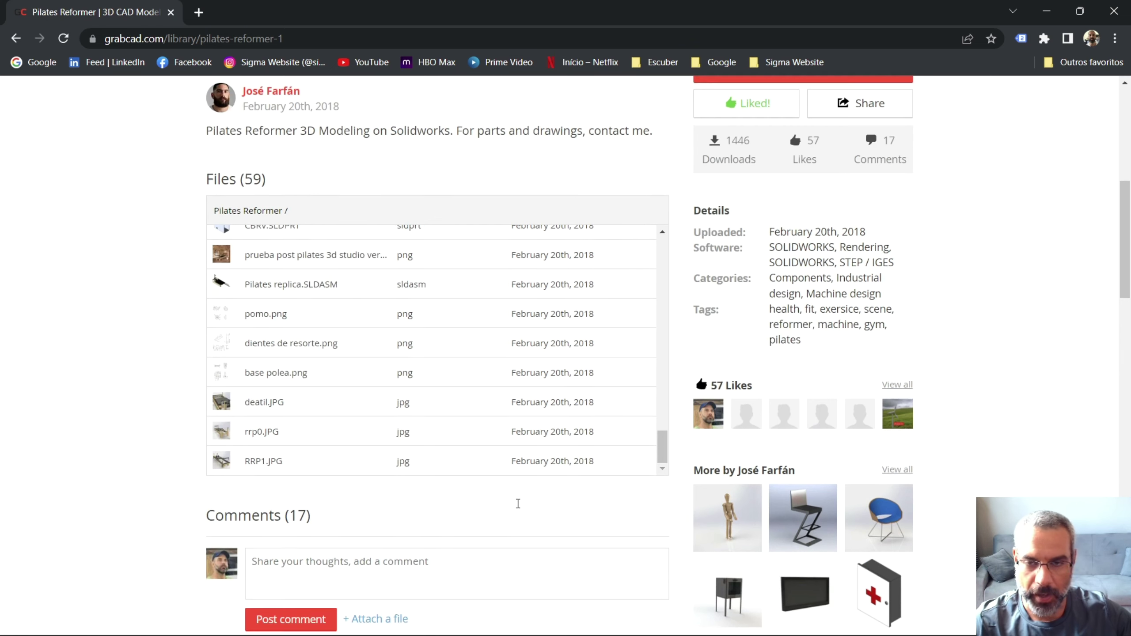
scroll(614, 445, "up", 4)
scroll(610, 378, "down", 4)
scroll(512, 390, "down", 6)
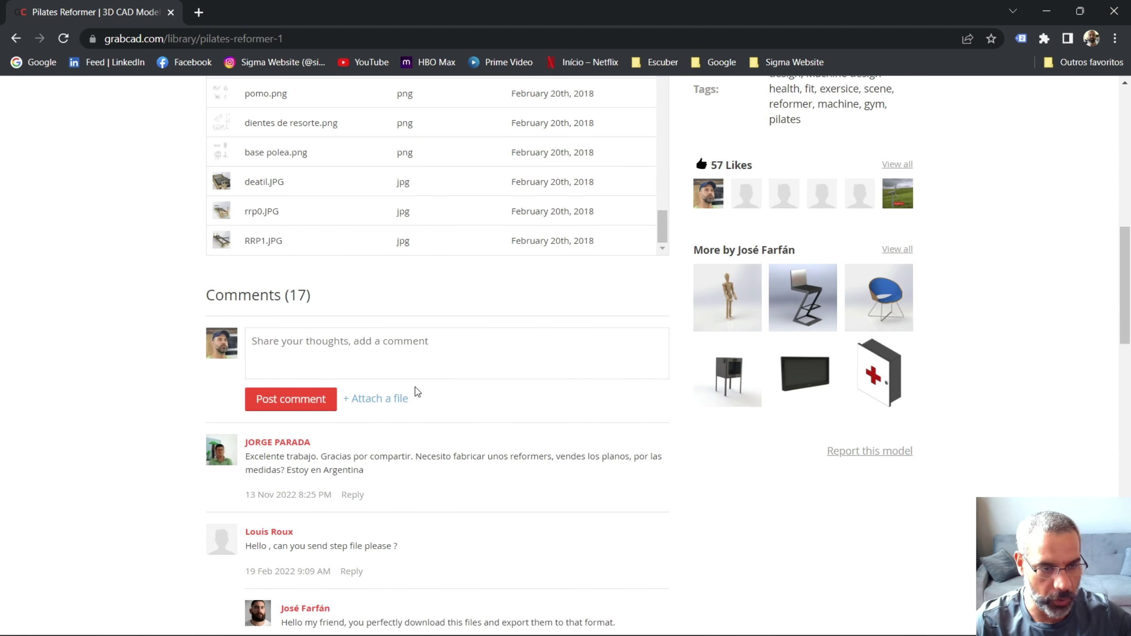
Post the comment 'Muito bom! Parabéns pelo trabalho.' on the Pilates Reformer model
type("Muiot")
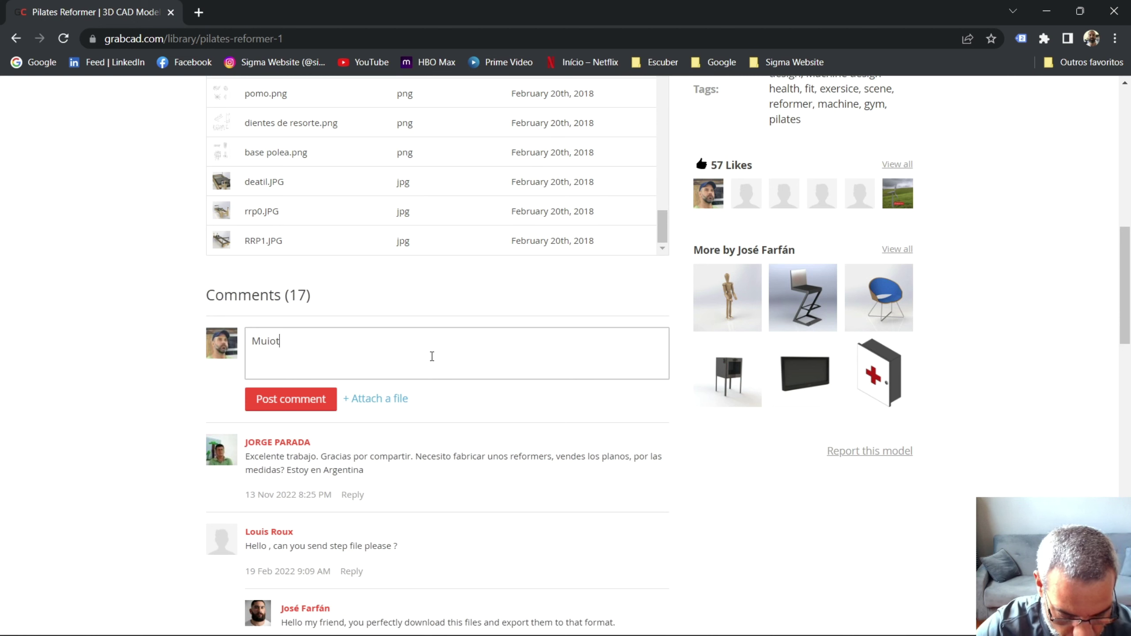
key("BackSpace")
key("BackSpace")
type("to bom! Parab")
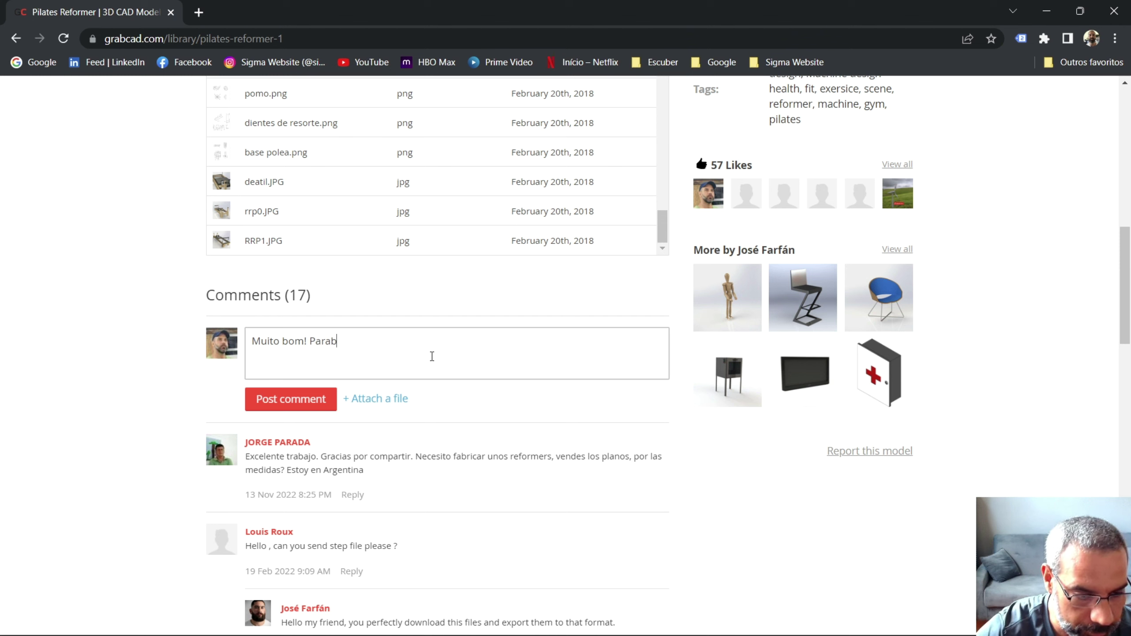
type("éns pe")
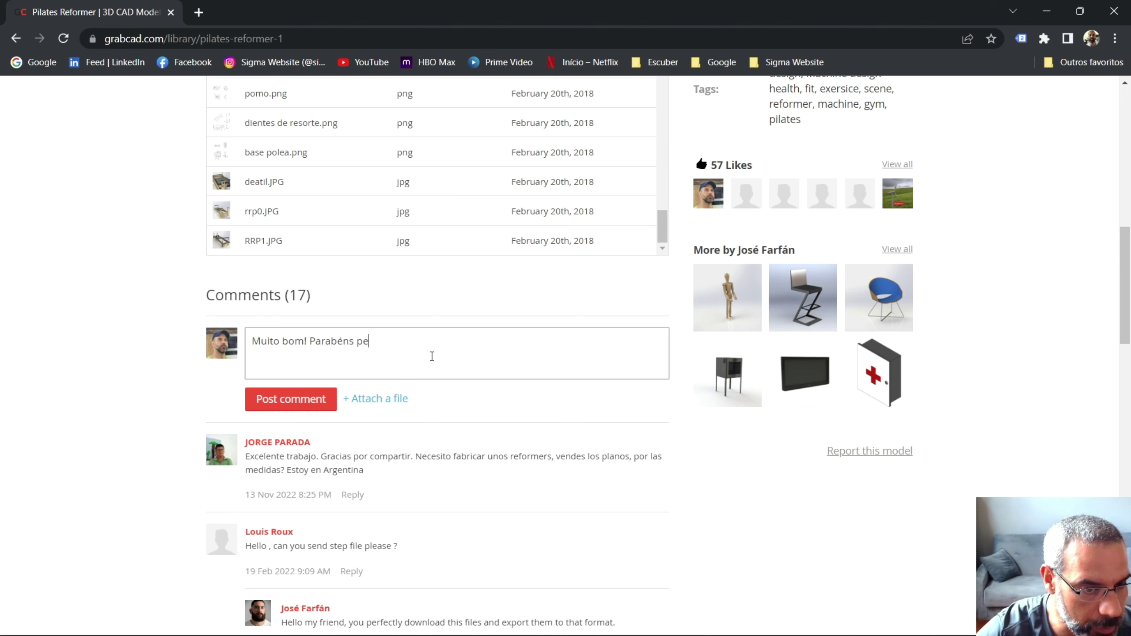
type("i")
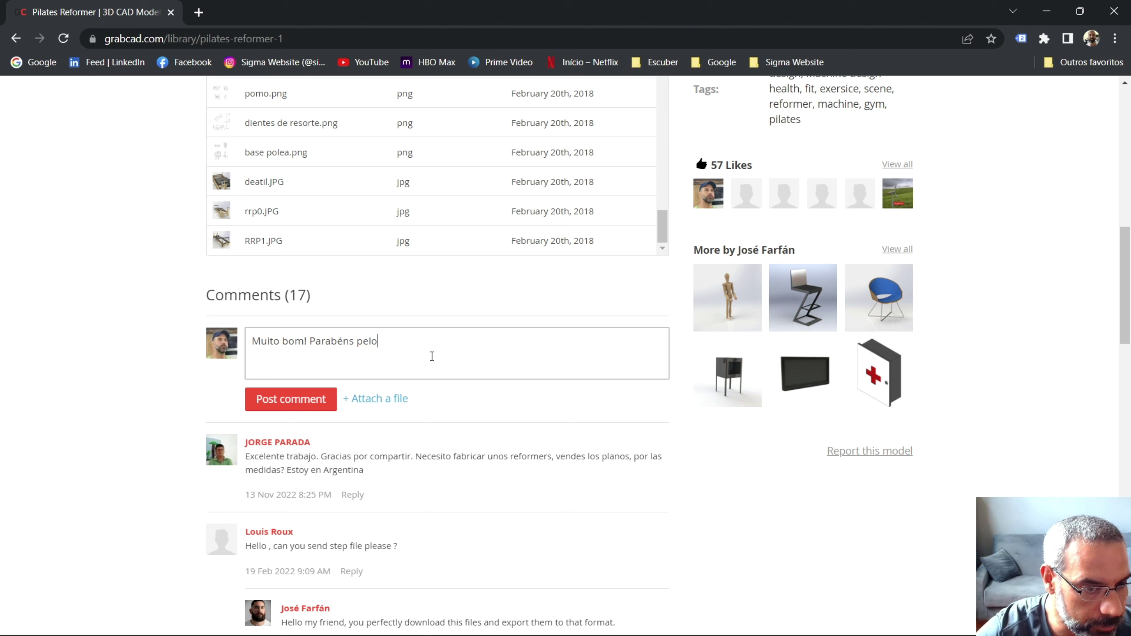
type(" abal")
type(".")
left_click(273, 413)
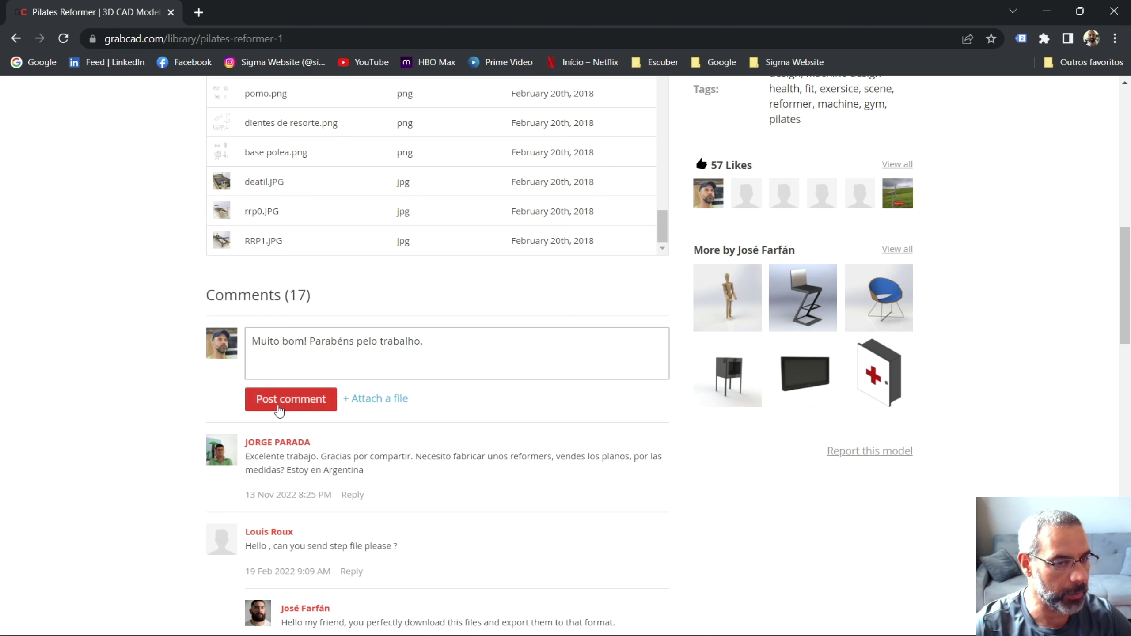
scroll(578, 428, "up", 2)
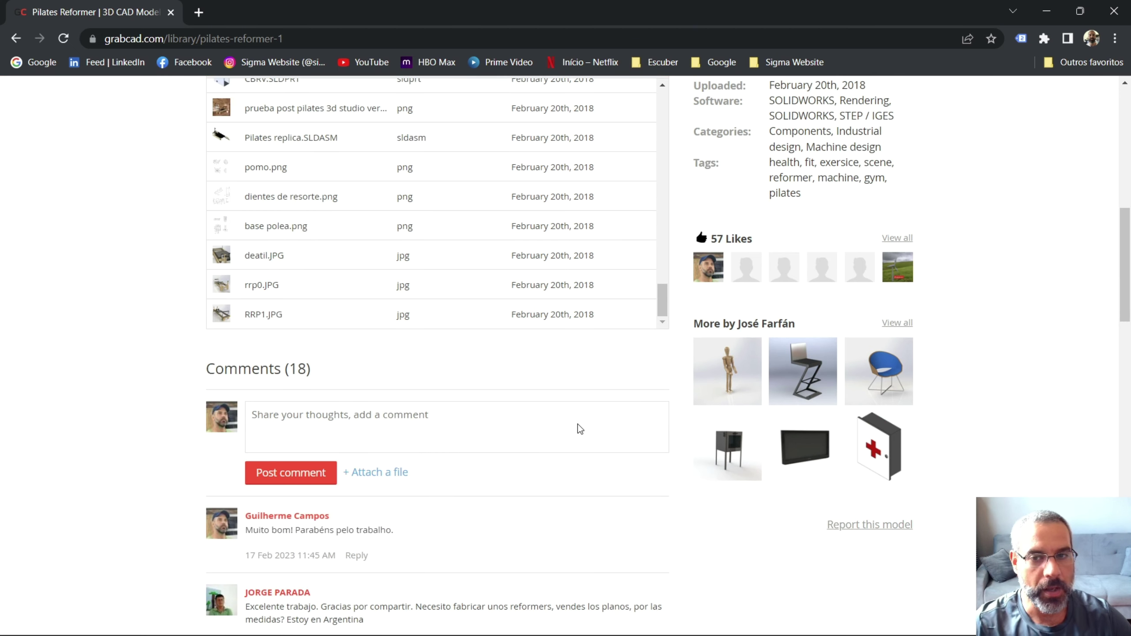
scroll(646, 417, "up", 3)
scroll(647, 417, "up", 2)
scroll(646, 418, "up", 1)
scroll(646, 418, "up", 2)
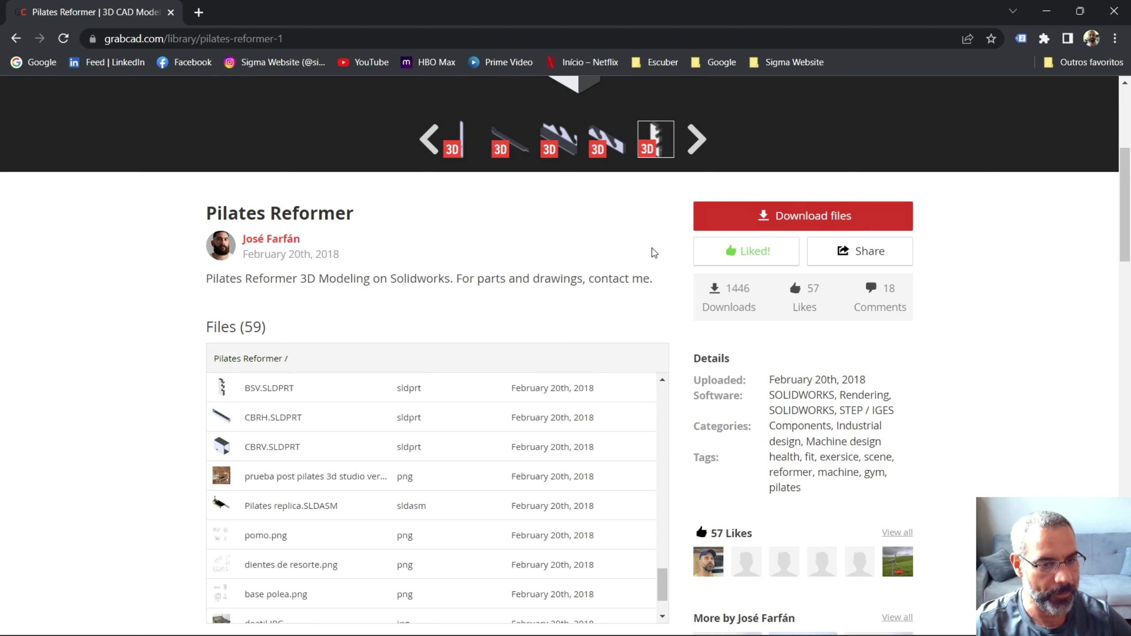
mouse_move(180, 632)
left_click(92, 620)
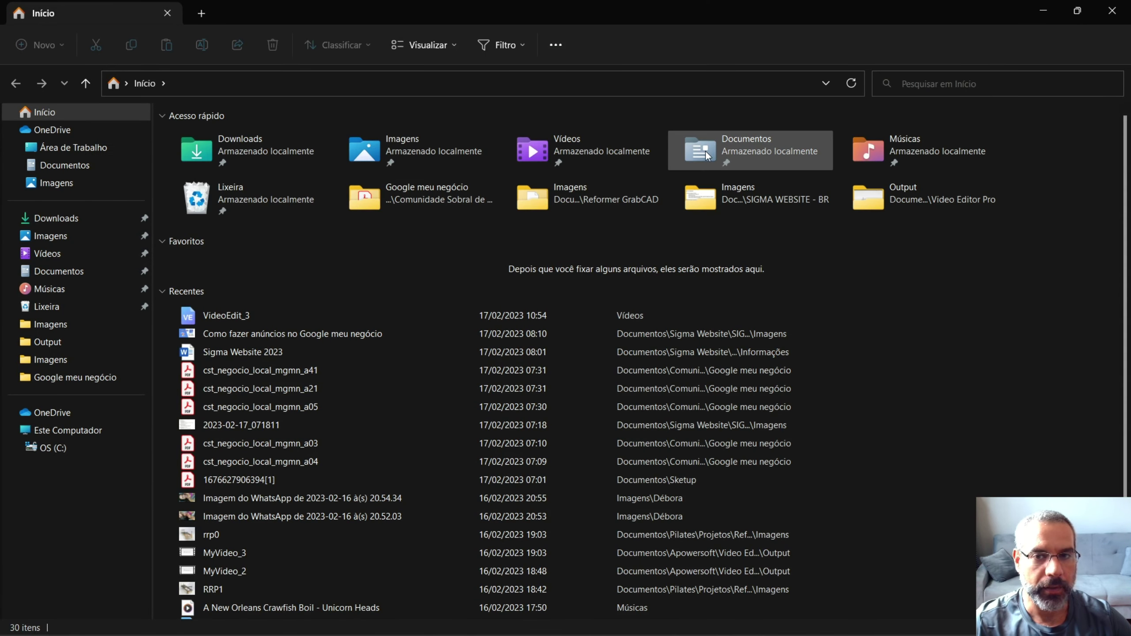
Navigate Documentos > Pilates > Projetos > Reformer GrabCAD and peek into Detalhamentos
double_click(752, 152)
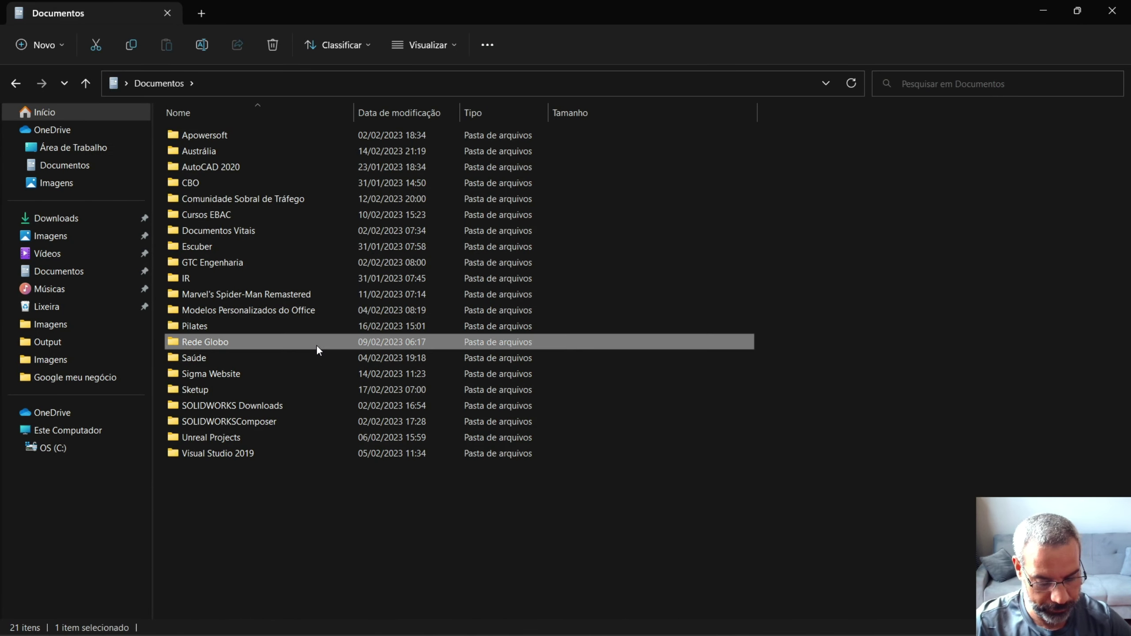
double_click(286, 327)
double_click(274, 141)
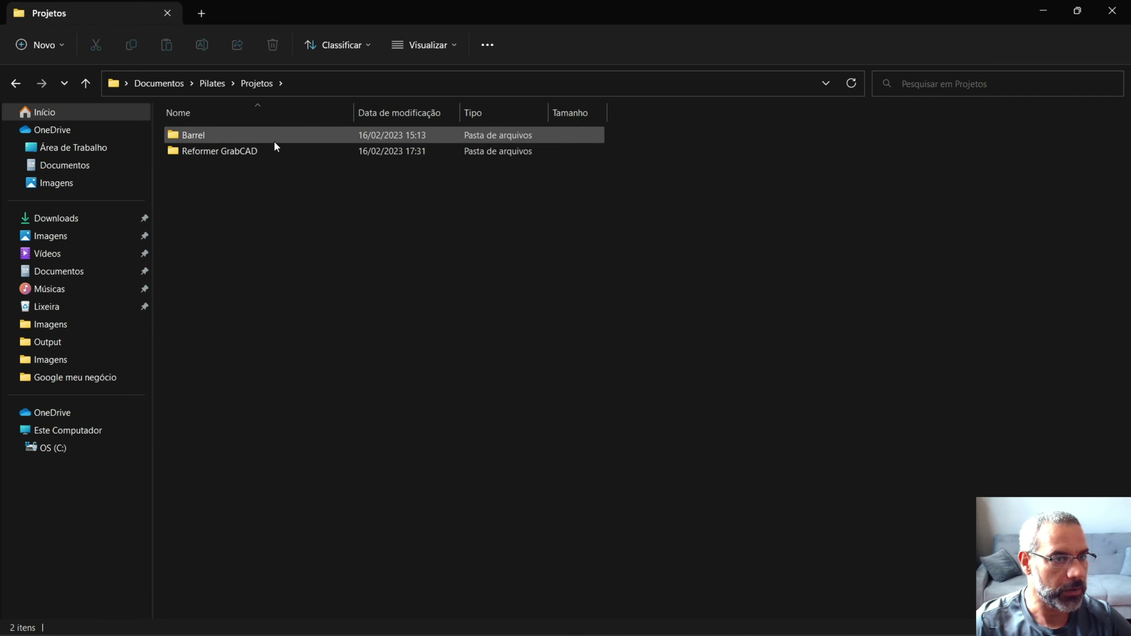
double_click(273, 150)
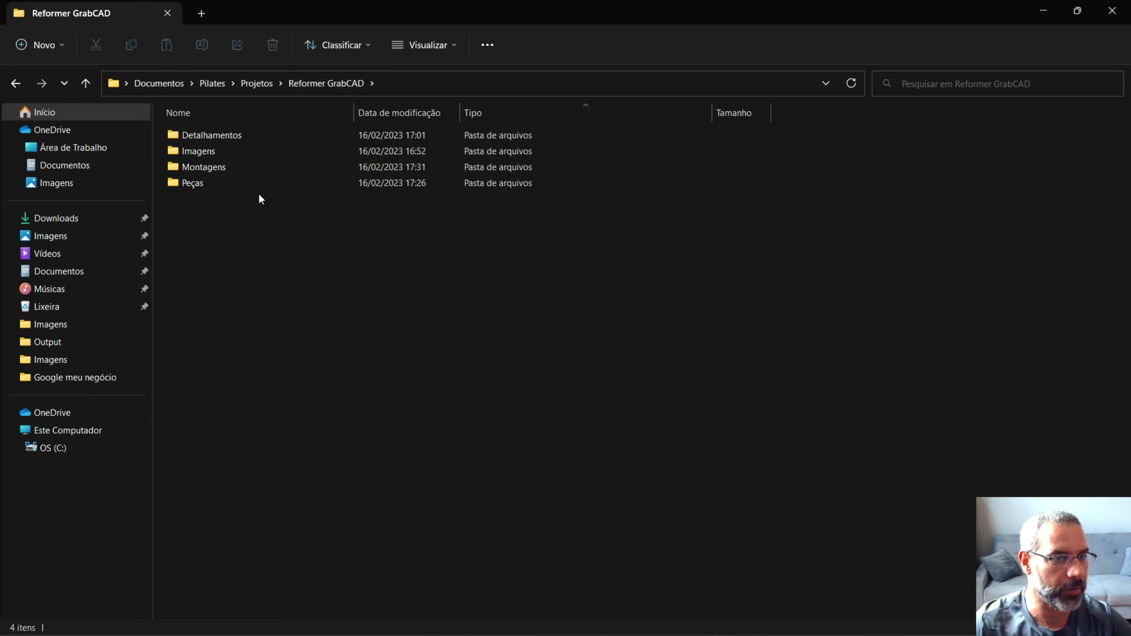
double_click(279, 135)
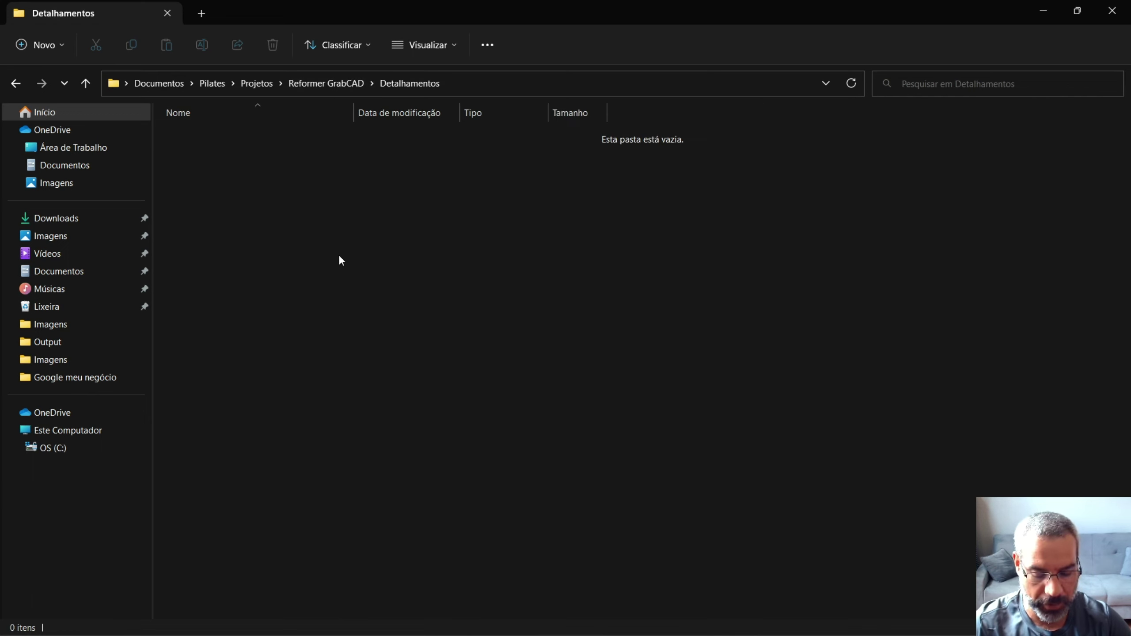
key("alt+Left")
Open the Imagens folder and select the rrp0 render among its eight files
double_click(304, 150)
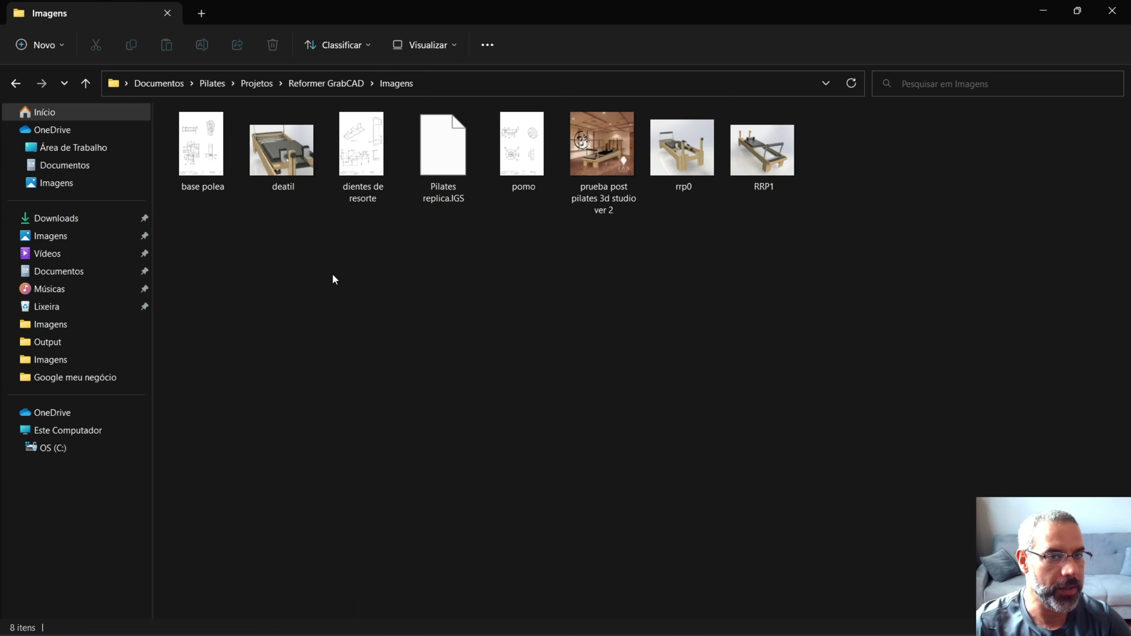
scroll(371, 289, "up", 2, "ctrl")
scroll(373, 290, "up", 1, "ctrl")
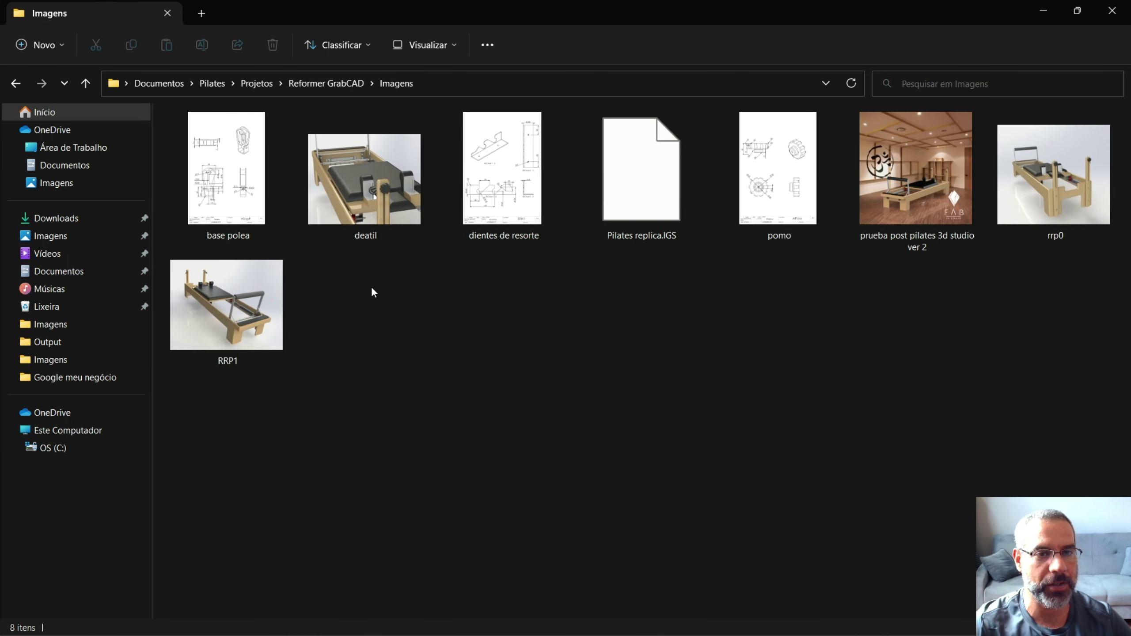
scroll(374, 292, "down", 1, "ctrl")
scroll(374, 291, "down", 1, "ctrl")
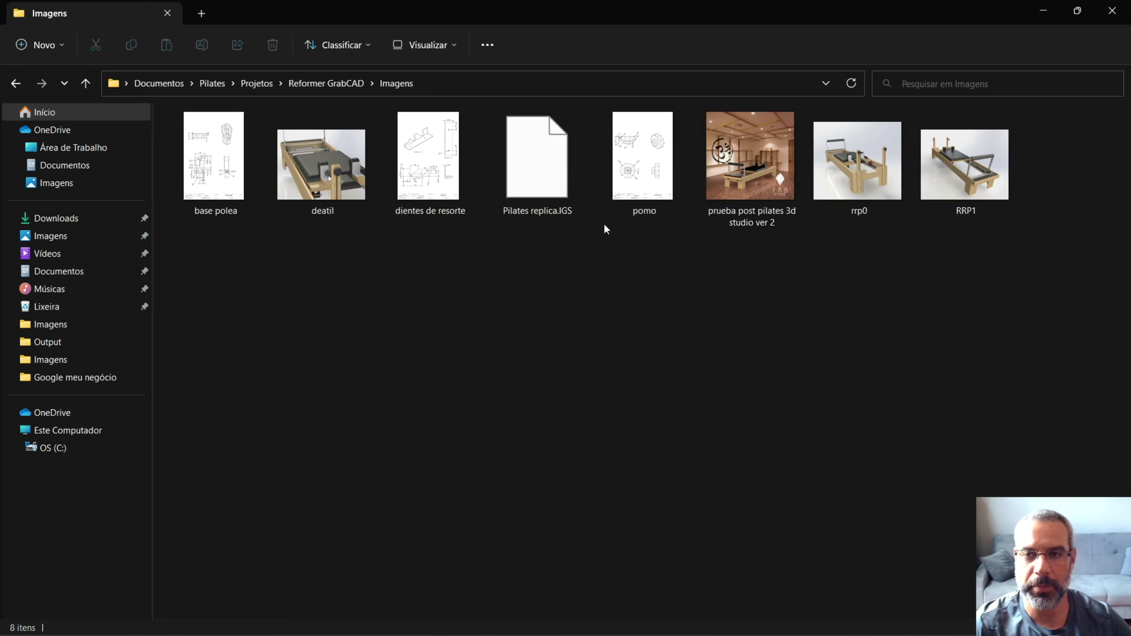
left_click(836, 169)
double_click(836, 164)
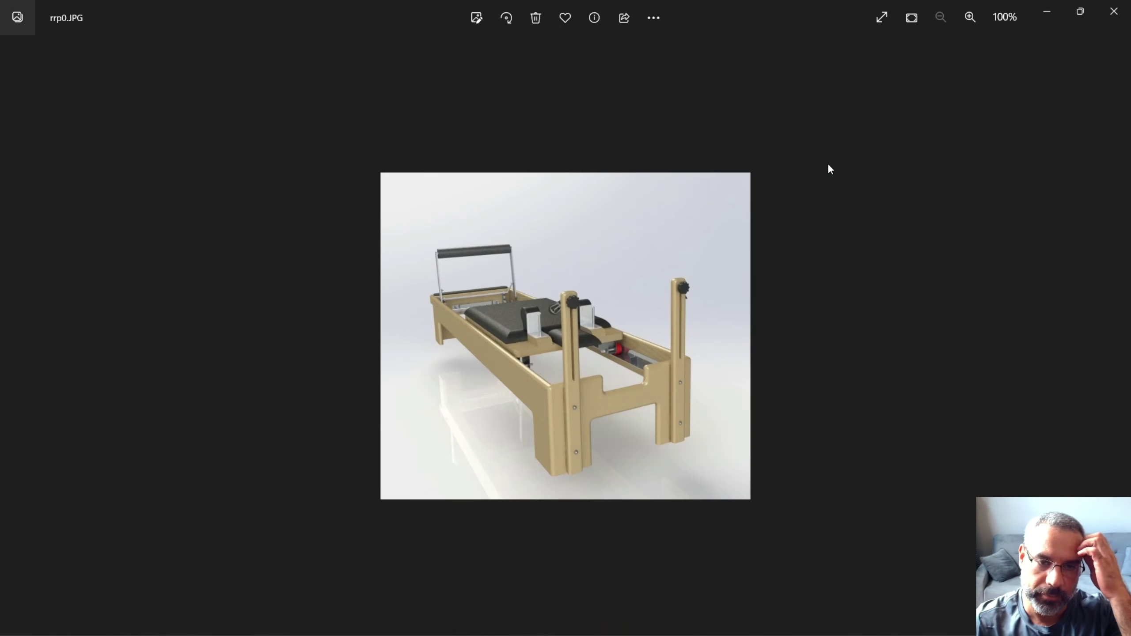
scroll(627, 343, "up", 1, "ctrl")
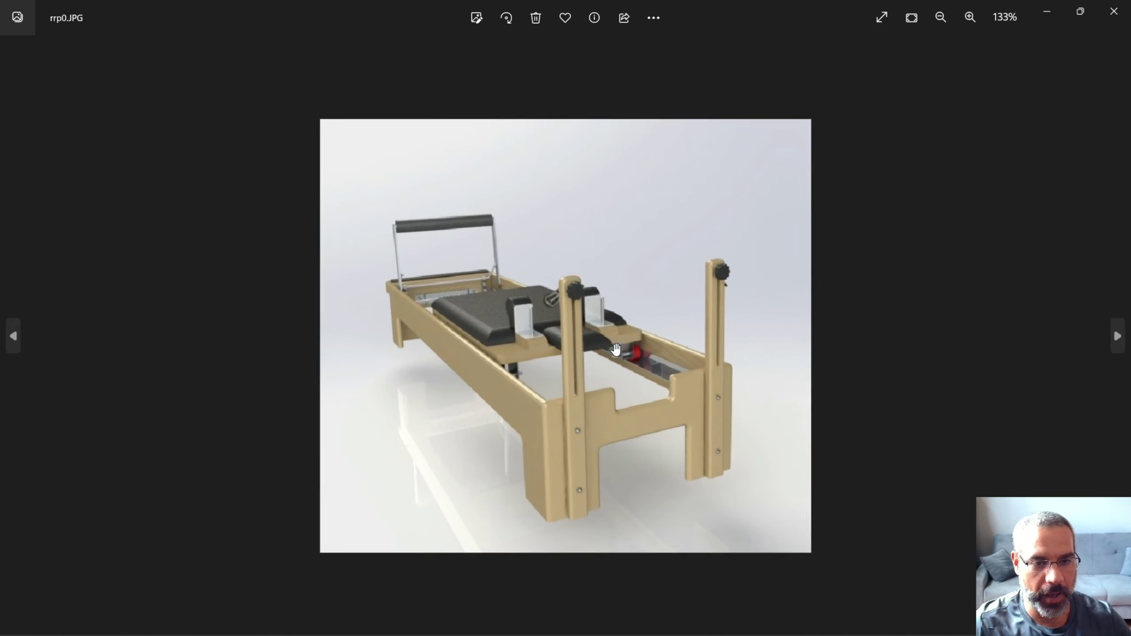
left_click(1121, 6)
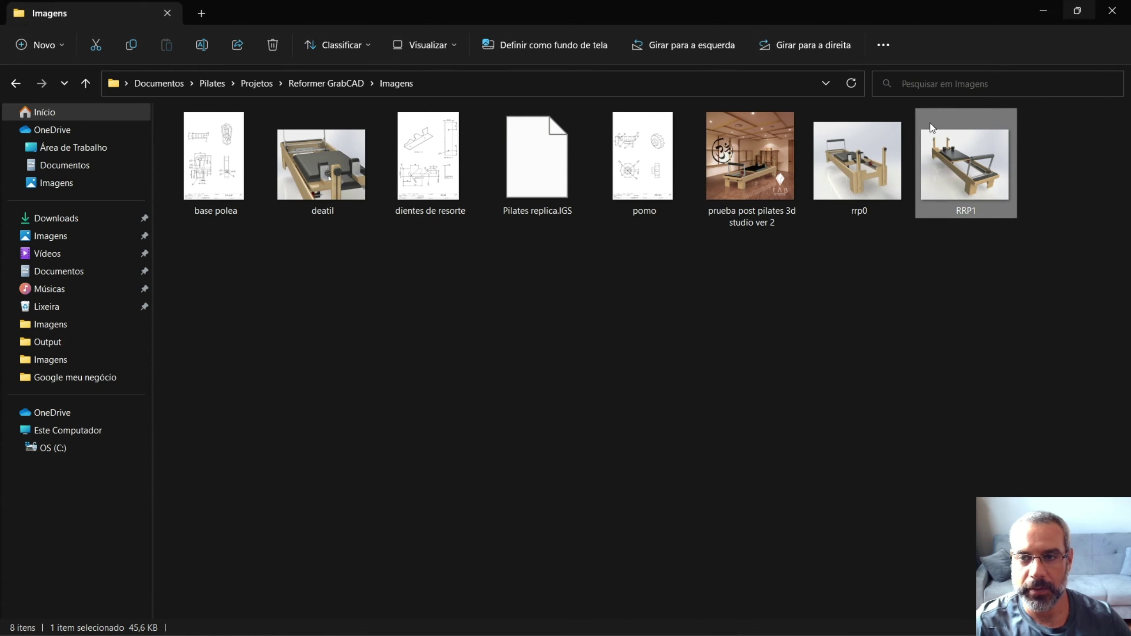
double_click(930, 123)
mouse_move(565, 335)
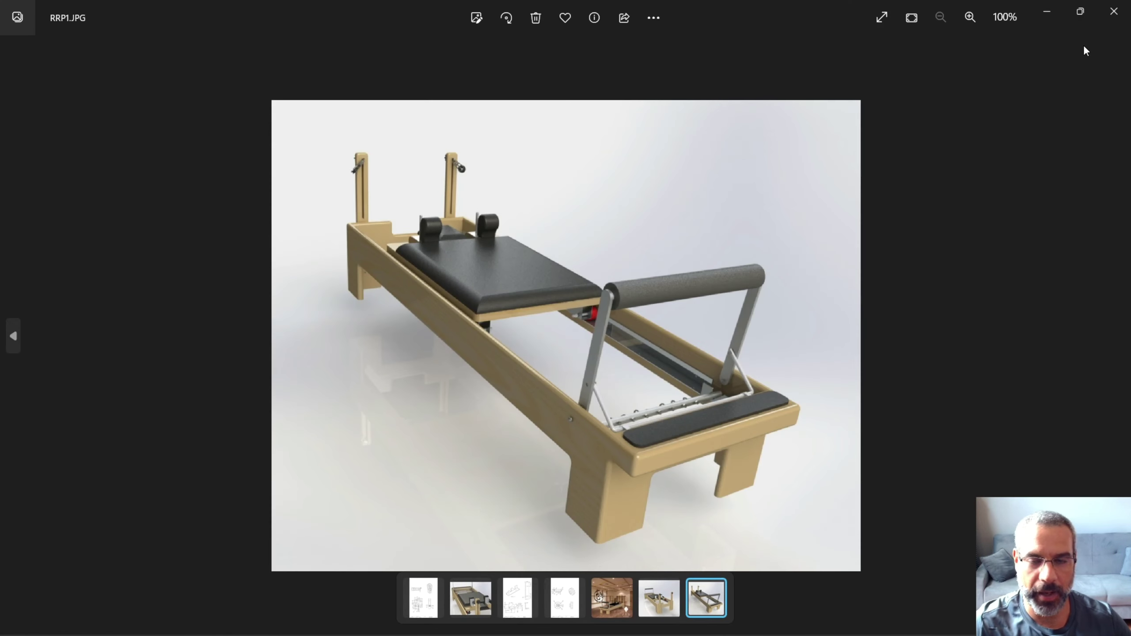
left_click(1112, 19)
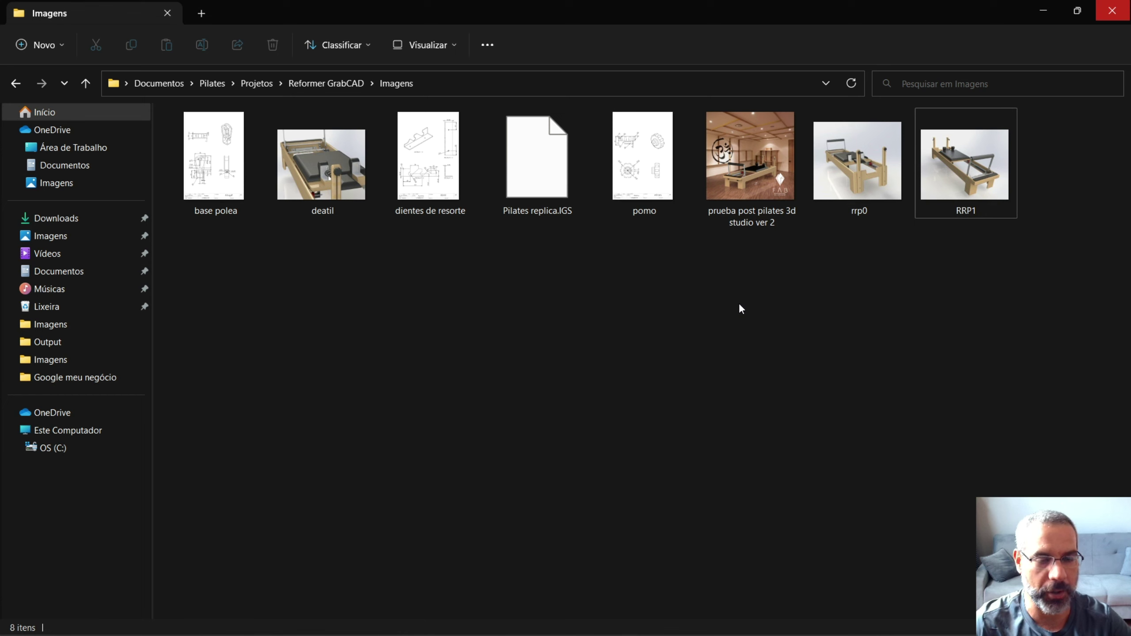
Check the Montagens folder holding the Pilates replica assembly, then return
key("alt+Up")
double_click(232, 166)
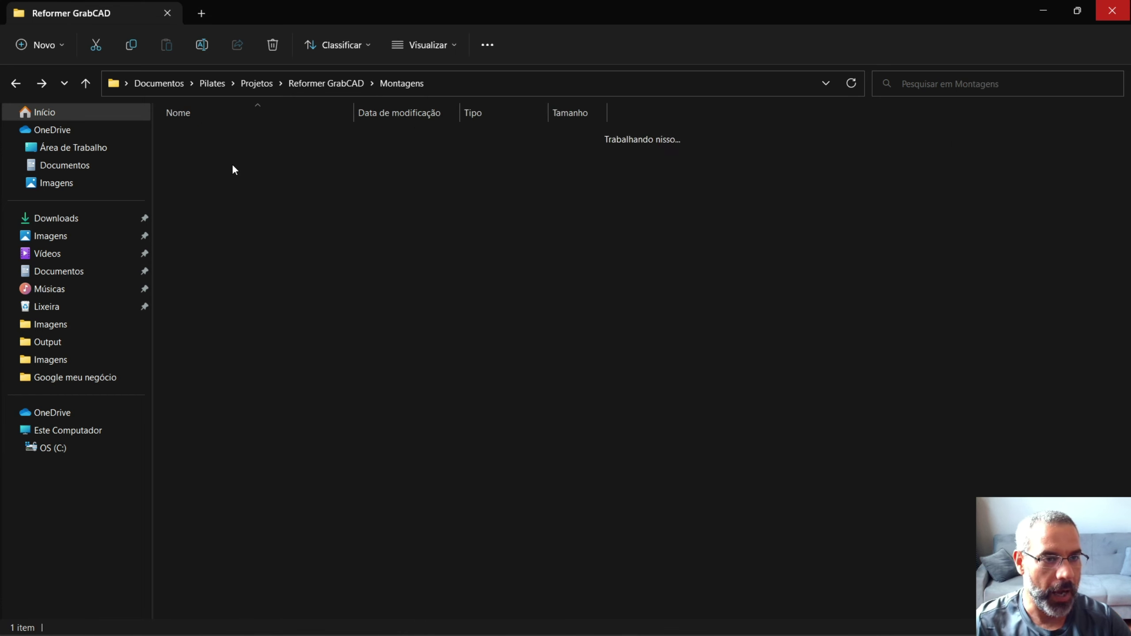
scroll(228, 195, "up", 1, "ctrl")
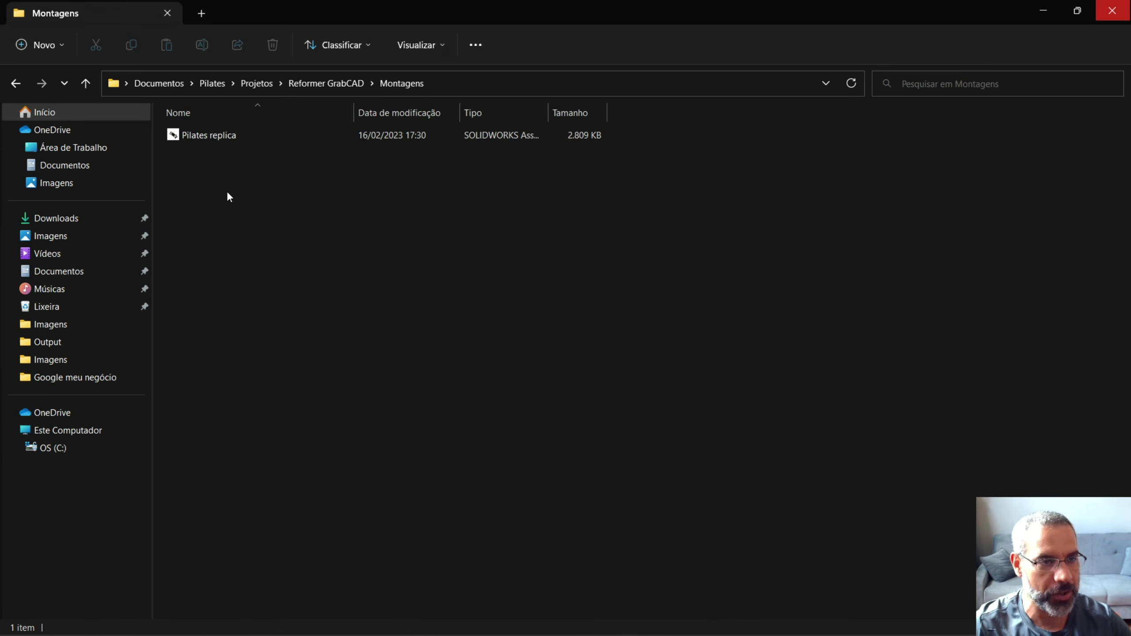
scroll(228, 195, "up", 1, "ctrl")
scroll(228, 195, "up", 1, "ctrl")
scroll(228, 195, "up", 1, "ctrl")
scroll(227, 192, "up", 1, "ctrl")
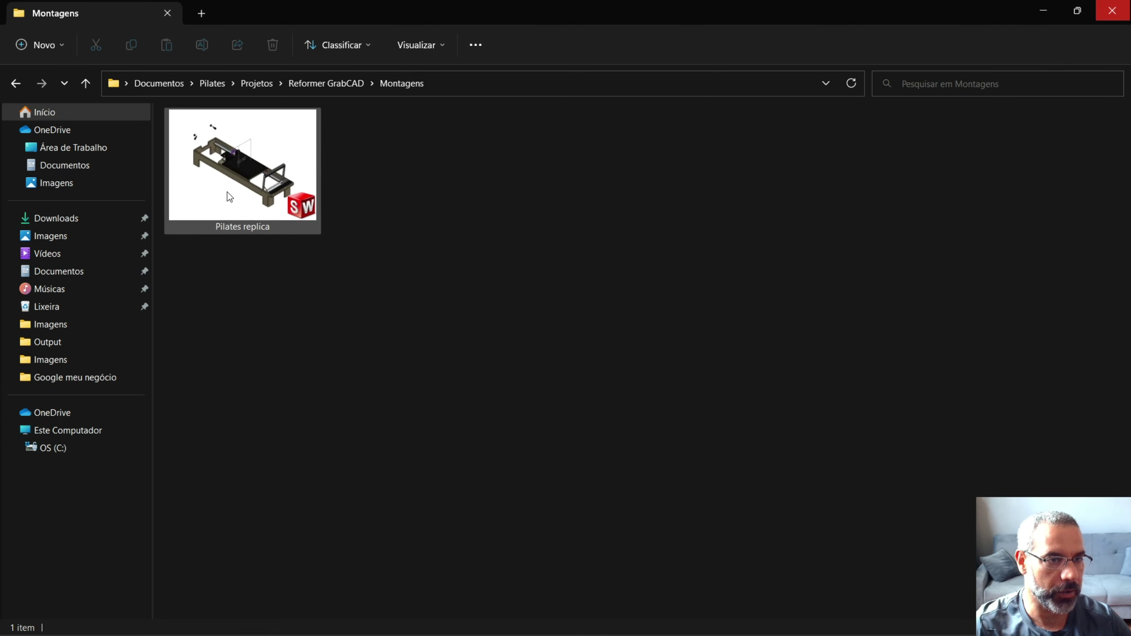
key("alt+Left")
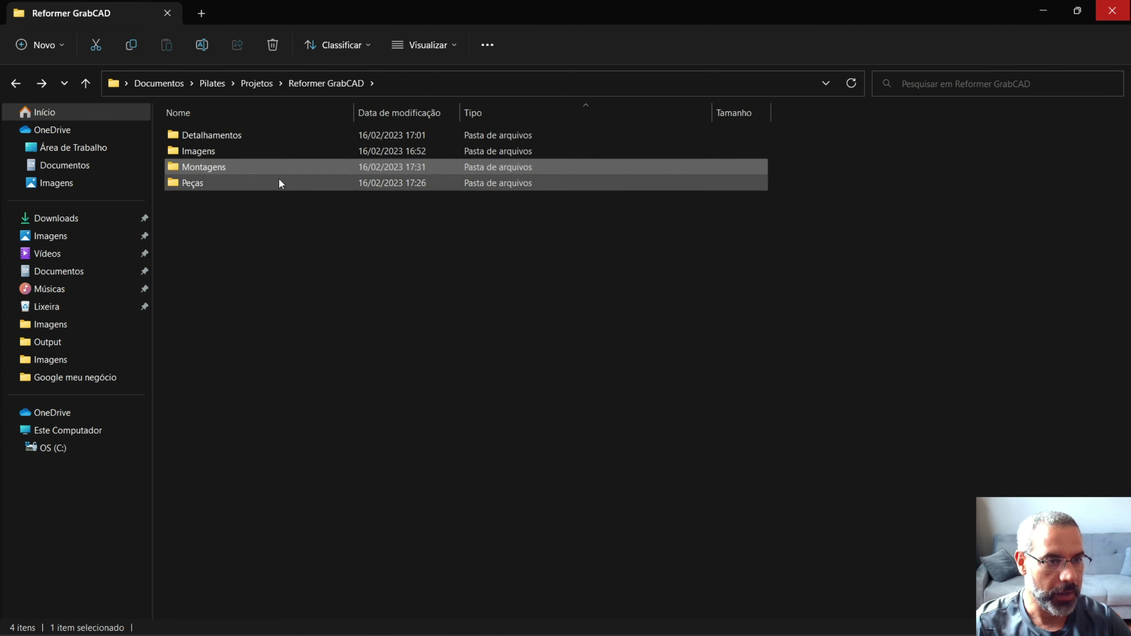
Open the Peças folder and scroll through its 50 SOLIDWORKS part files
double_click(279, 179)
scroll(634, 372, "down", 5)
scroll(633, 373, "down", 2)
scroll(628, 387, "up", 6)
scroll(621, 400, "up", 2)
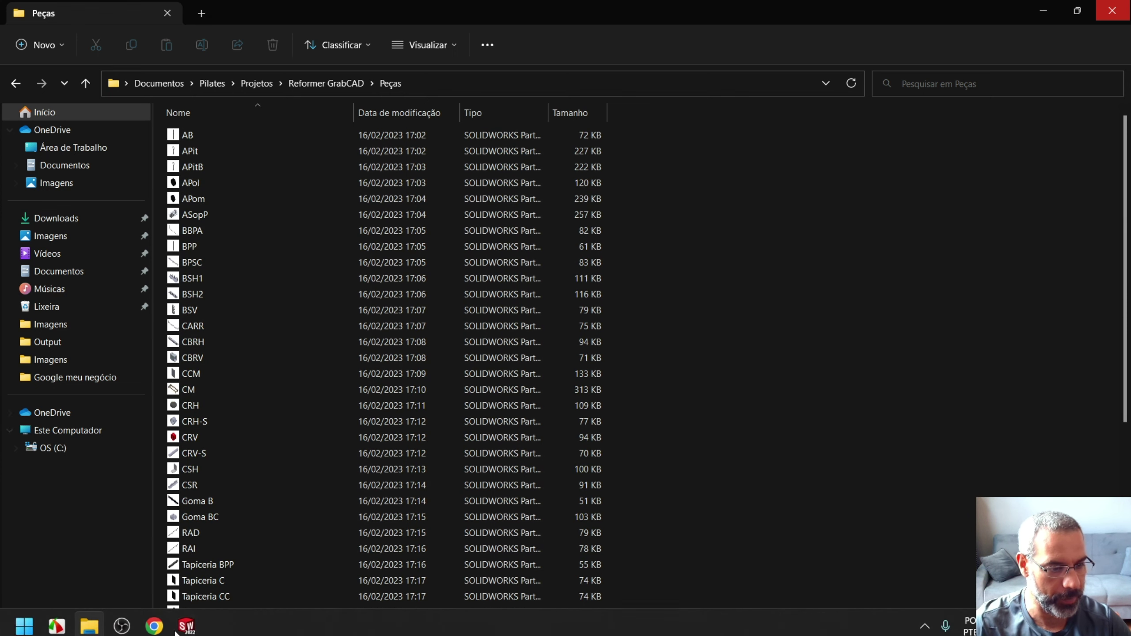
Open the AB part from Reformer GrabCAD > Peças, orbit it flat, then close it
mouse_move(186, 625)
left_click(186, 618)
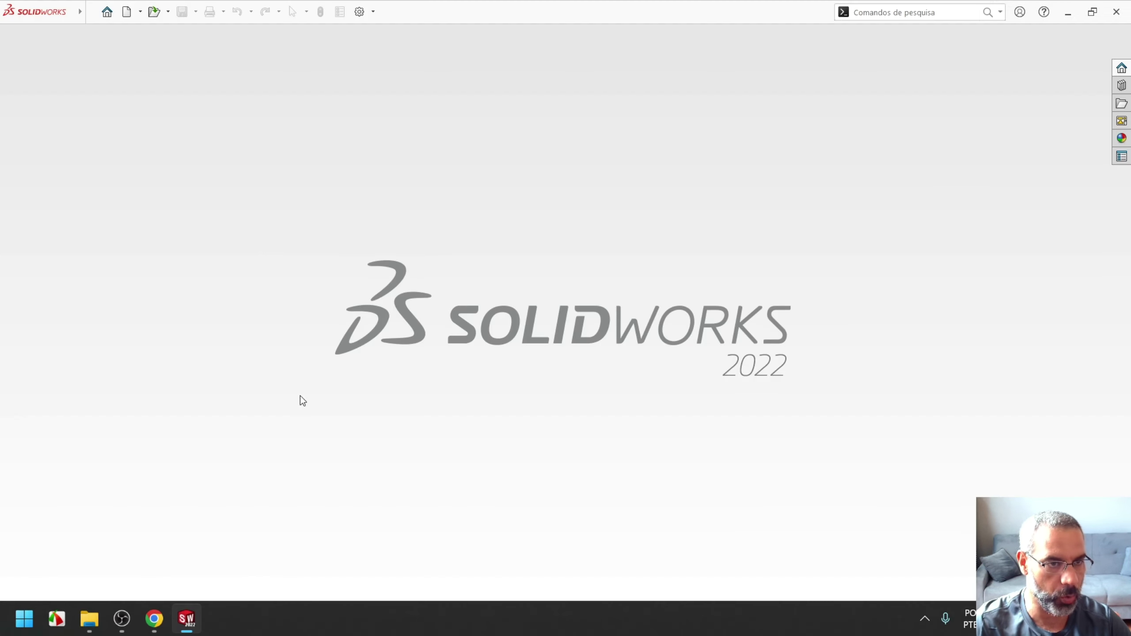
left_click(154, 12)
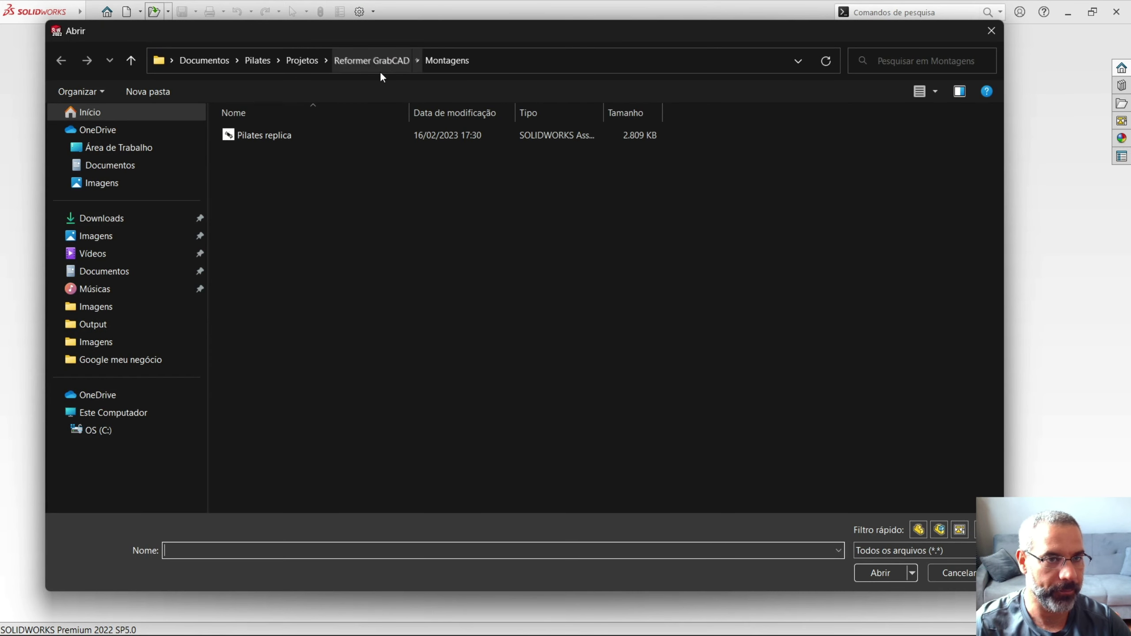
left_click(381, 70)
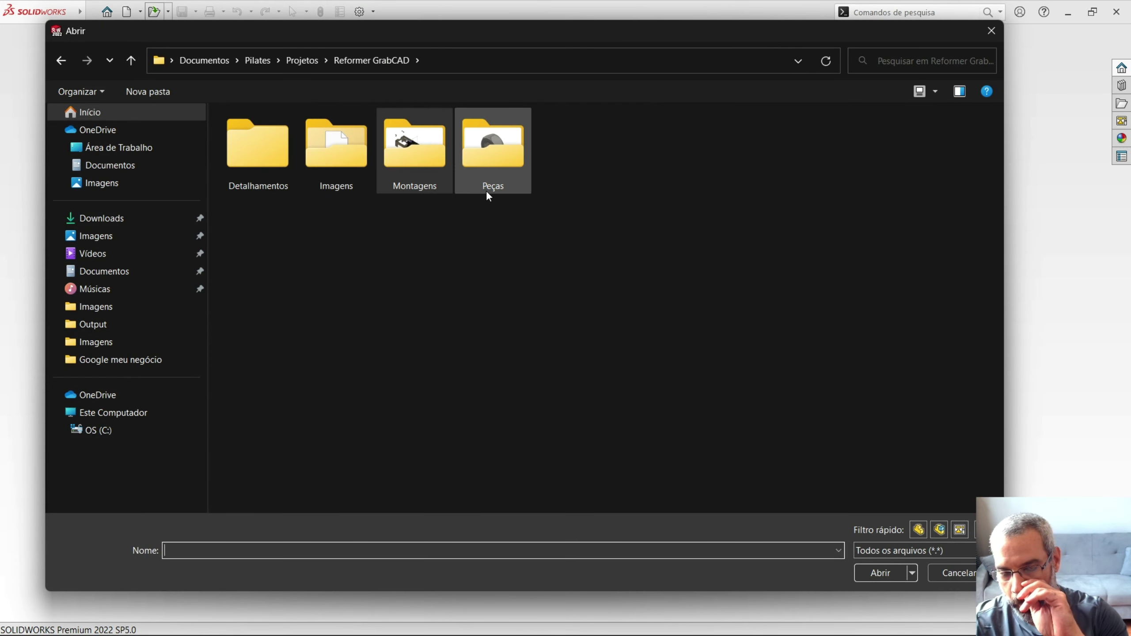
double_click(487, 194)
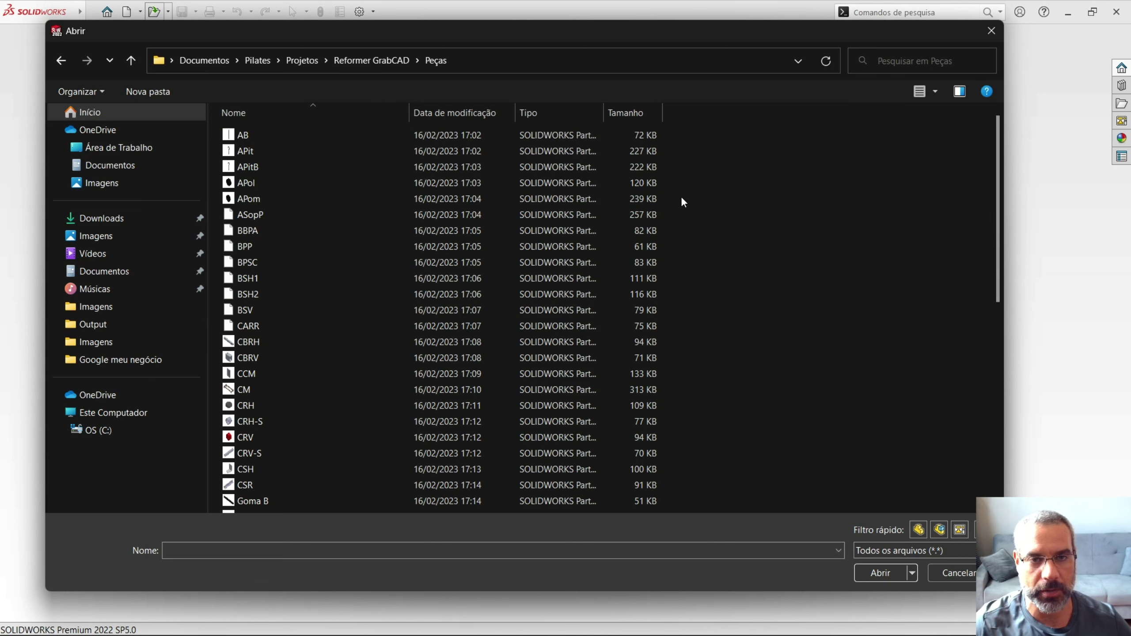
double_click(293, 135)
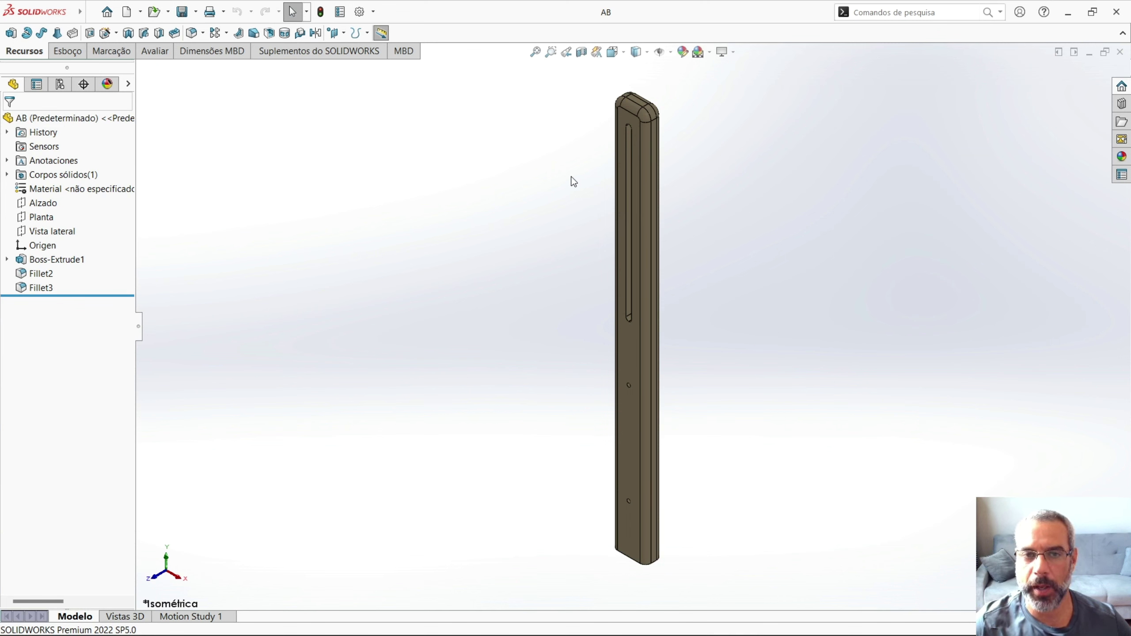
mouse_move(433, 419)
middle_mouse_down()
mouse_move(708, 388)
mouse_move(909, 306)
mouse_move(1064, 427)
mouse_move(1003, 404)
mouse_move(1024, 312)
middle_mouse_up()
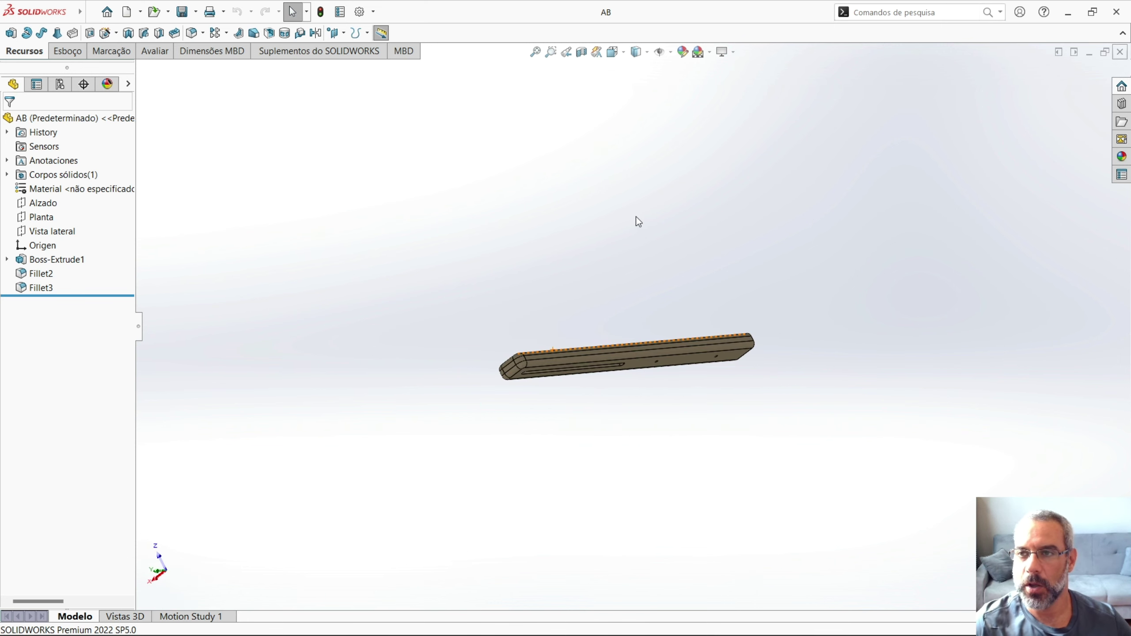
key("ctrl+w")
Open the Pilates replica assembly from Reformer GrabCAD > Montagens, which reports CM.SLDPRT missing
left_click(100, 12)
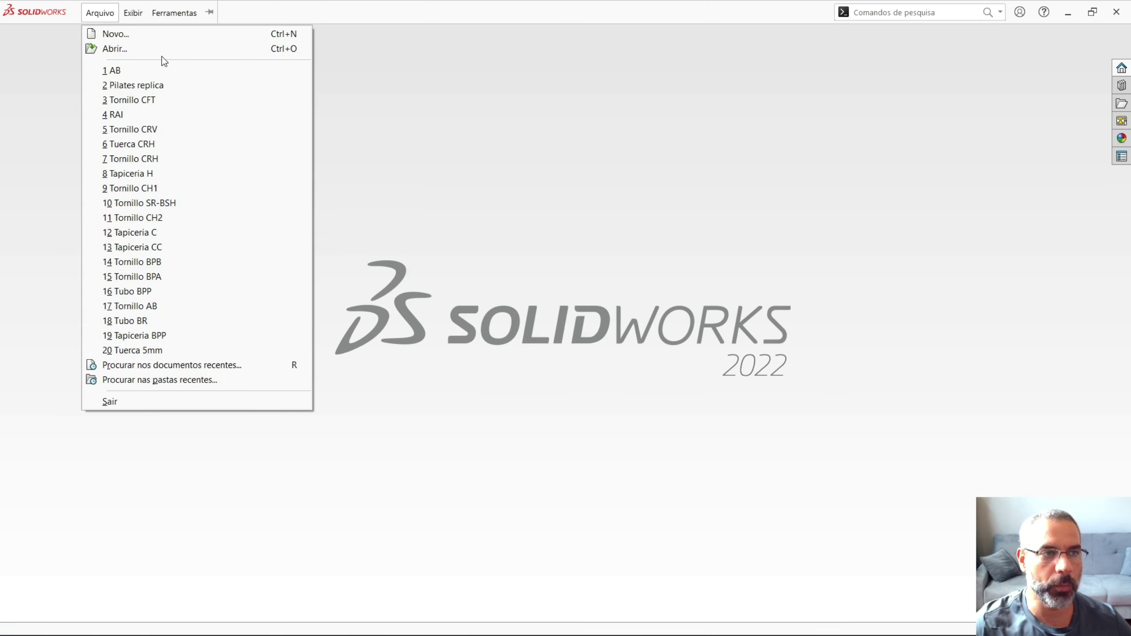
left_click(391, 89)
left_click(152, 20)
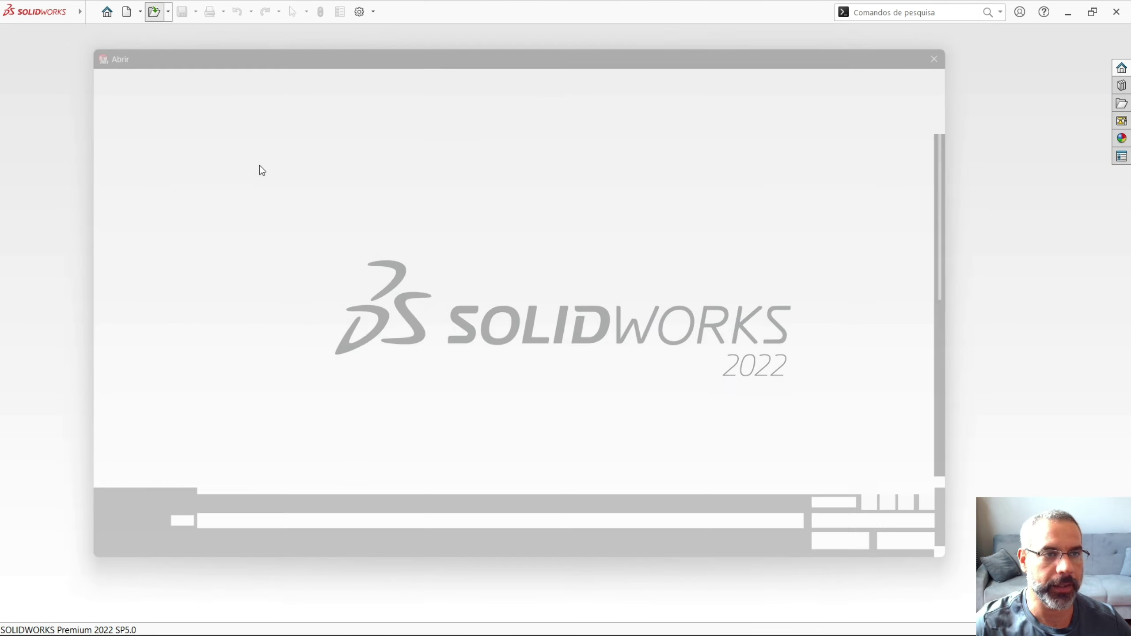
left_click(393, 68)
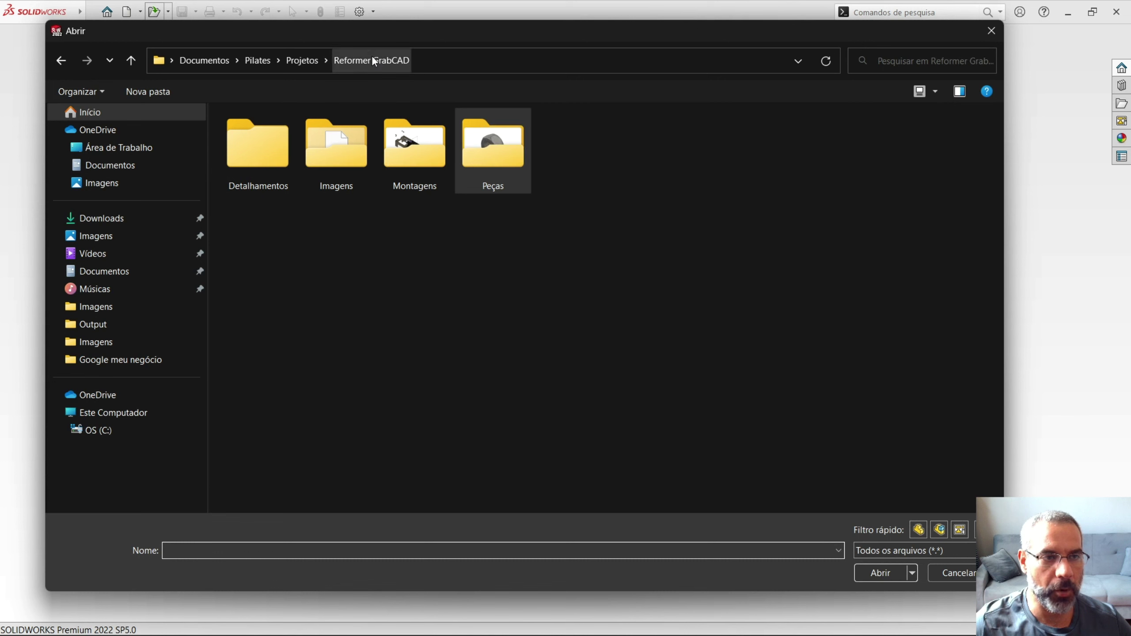
double_click(412, 162)
double_click(334, 135)
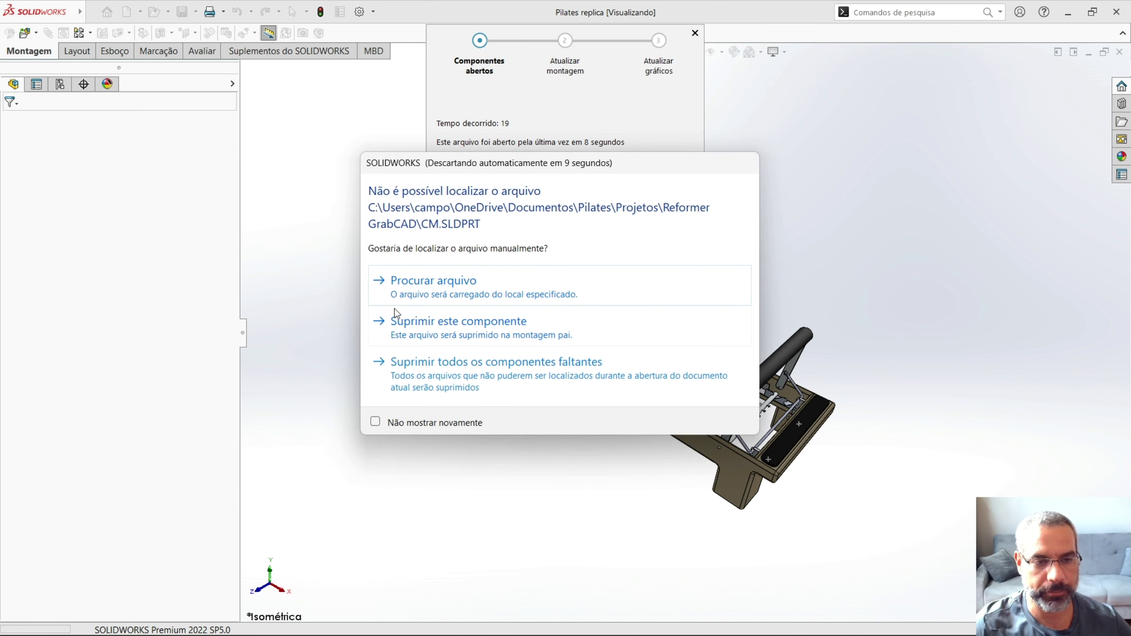
Suppress the 39 missing components, dismiss the summary, and close the empty assembly without saving
left_click(449, 384)
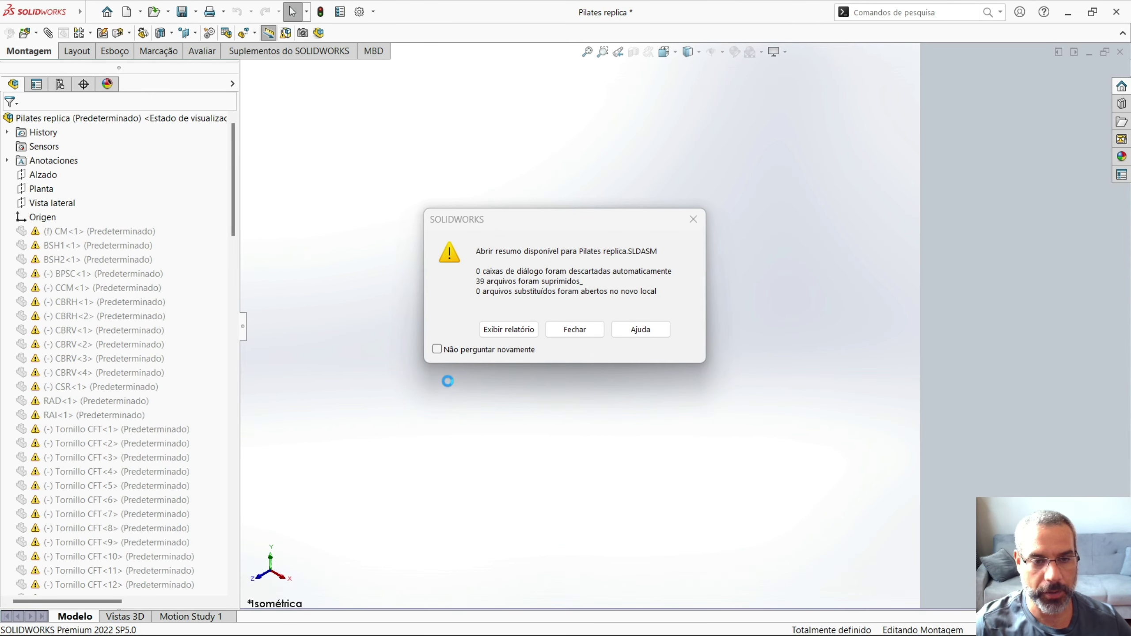
key("Return")
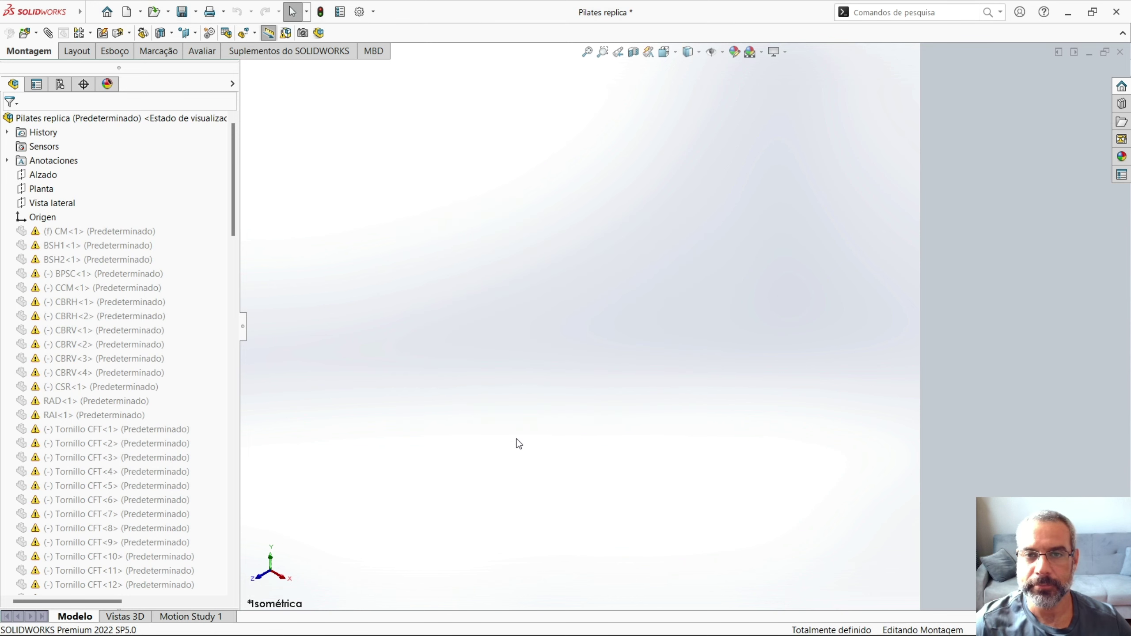
scroll(210, 303, "down", 3)
scroll(211, 303, "down", 5)
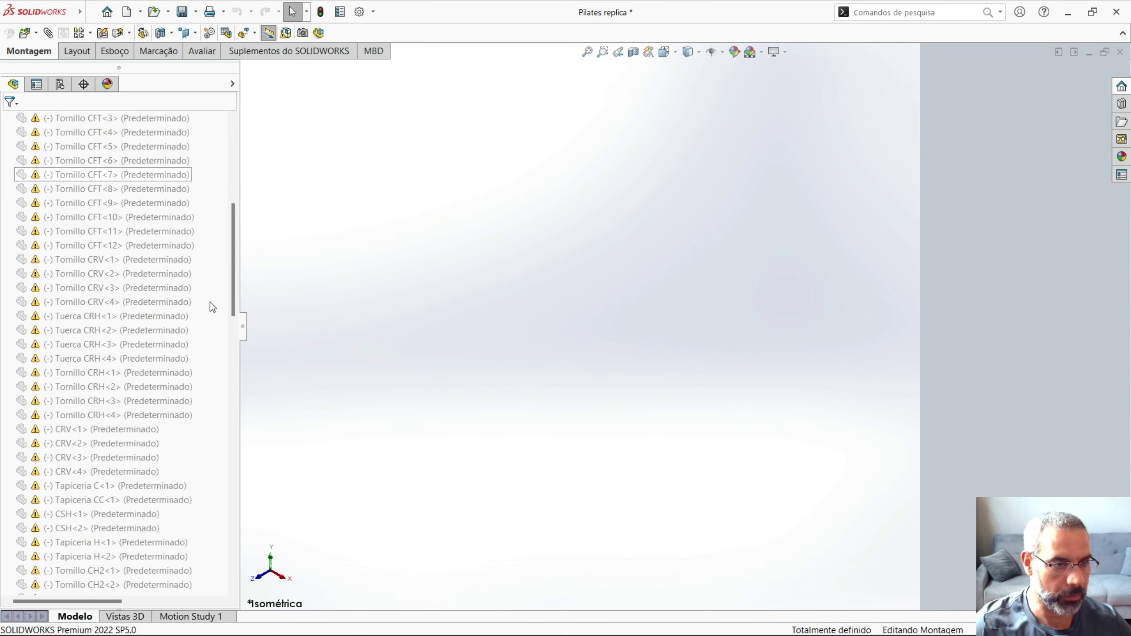
mouse_move(238, 262)
left_mouse_down()
mouse_move(235, 423)
mouse_move(249, 288)
mouse_move(245, 171)
left_mouse_up()
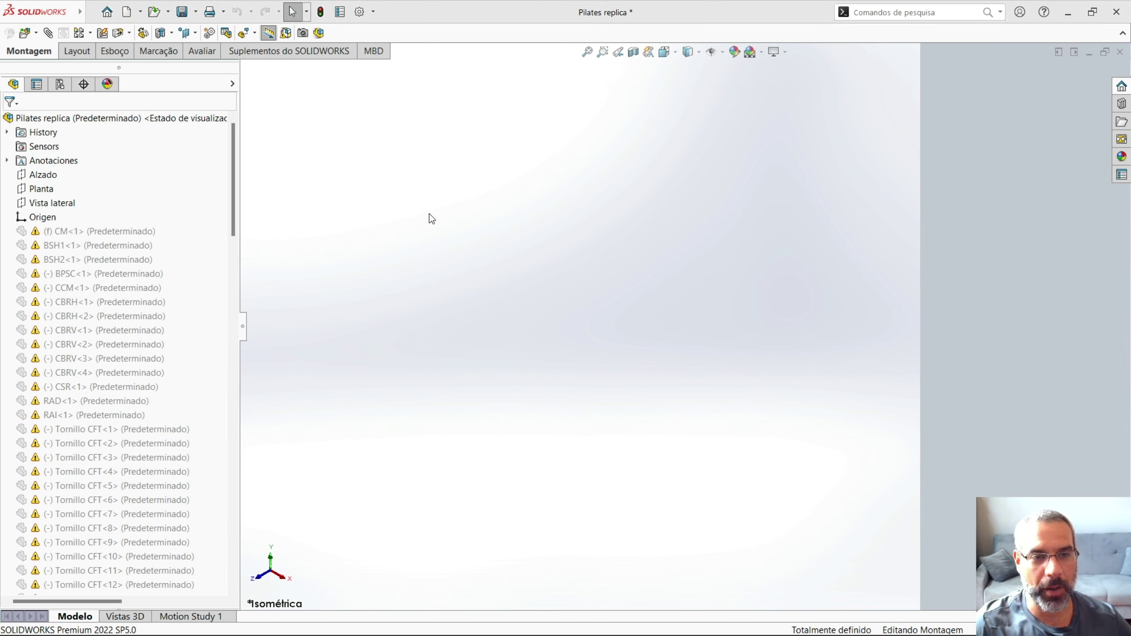
left_click(540, 334)
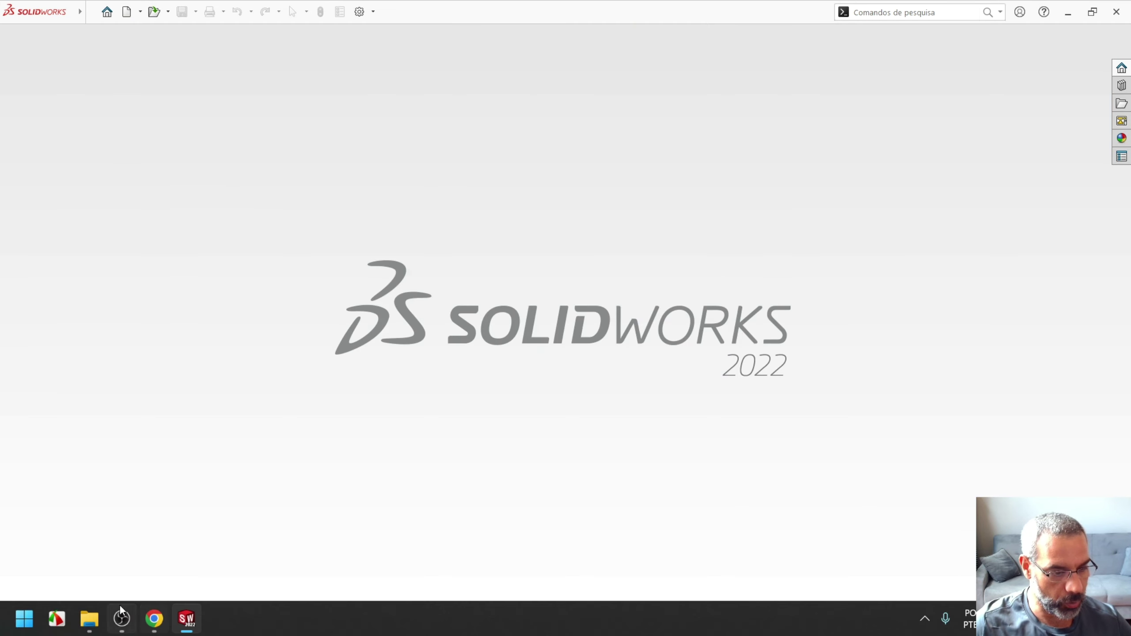
In File Explorer, go up to the Reformer GrabCAD folder, then return to SOLIDWORKS
left_click(89, 618)
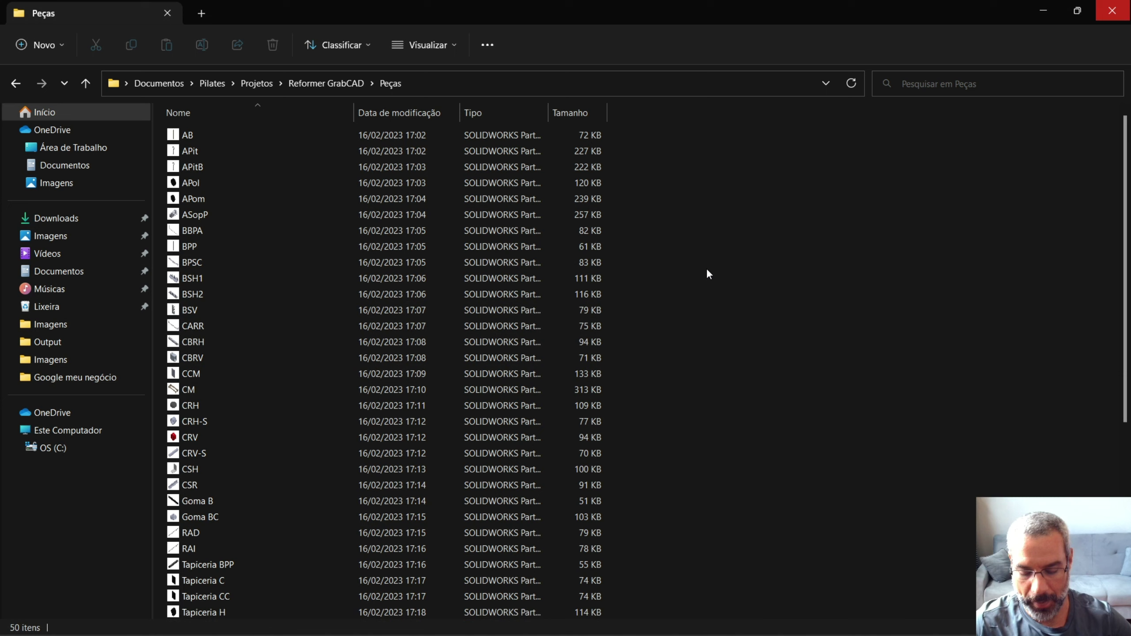
key("alt+Up")
left_click(375, 296)
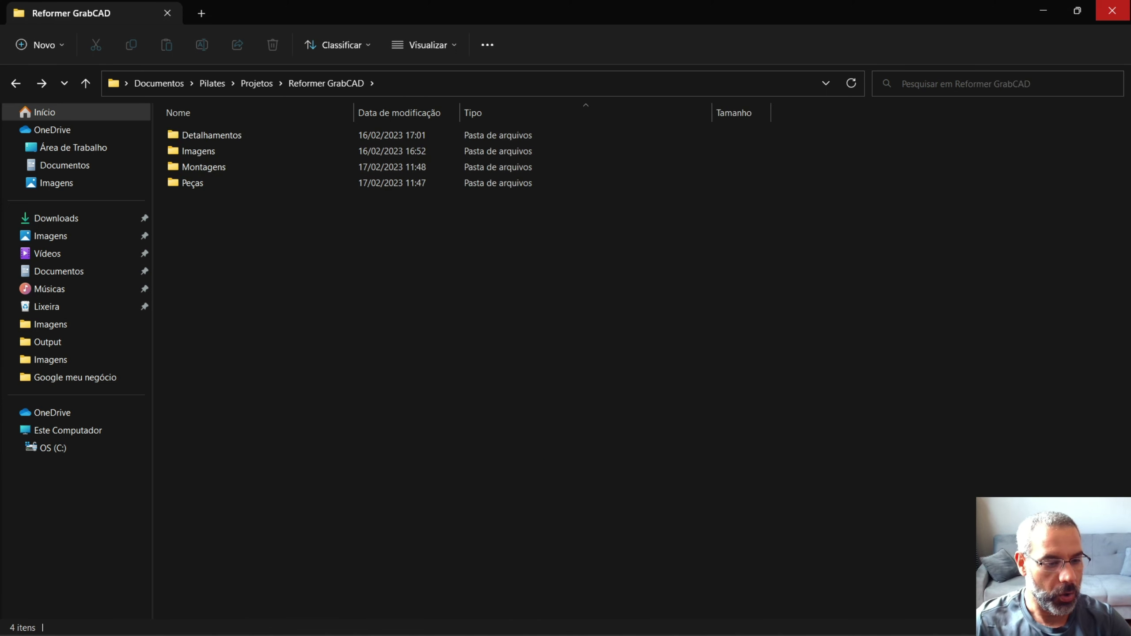
left_click(154, 618)
left_click(187, 618)
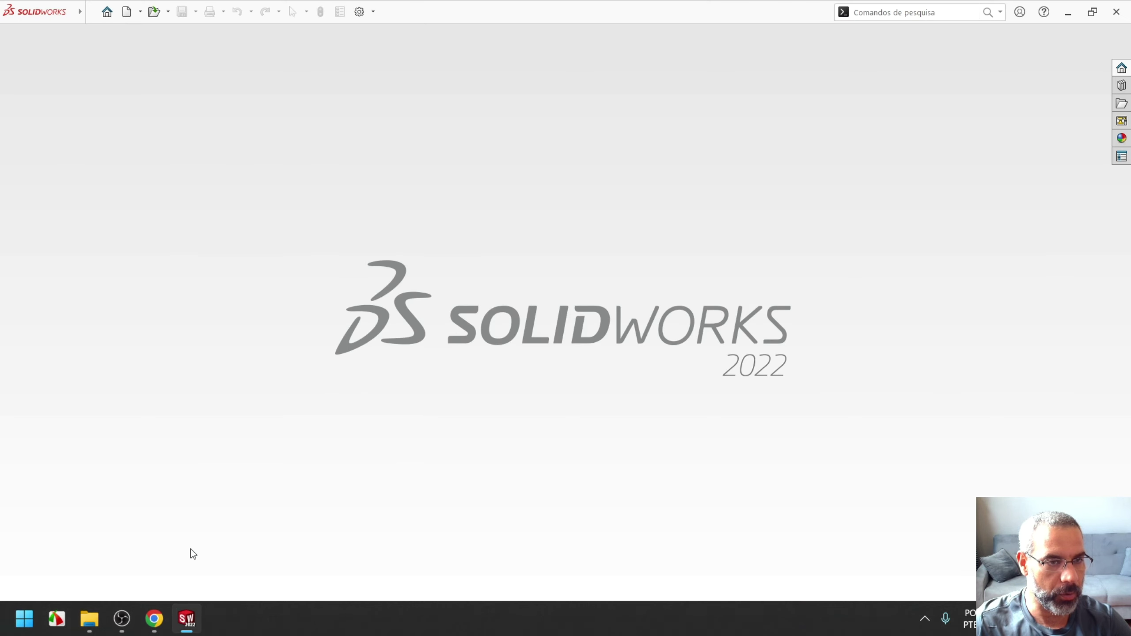
Reopen the AB part from Reformer GrabCAD > Peças and close it again
left_click(153, 12)
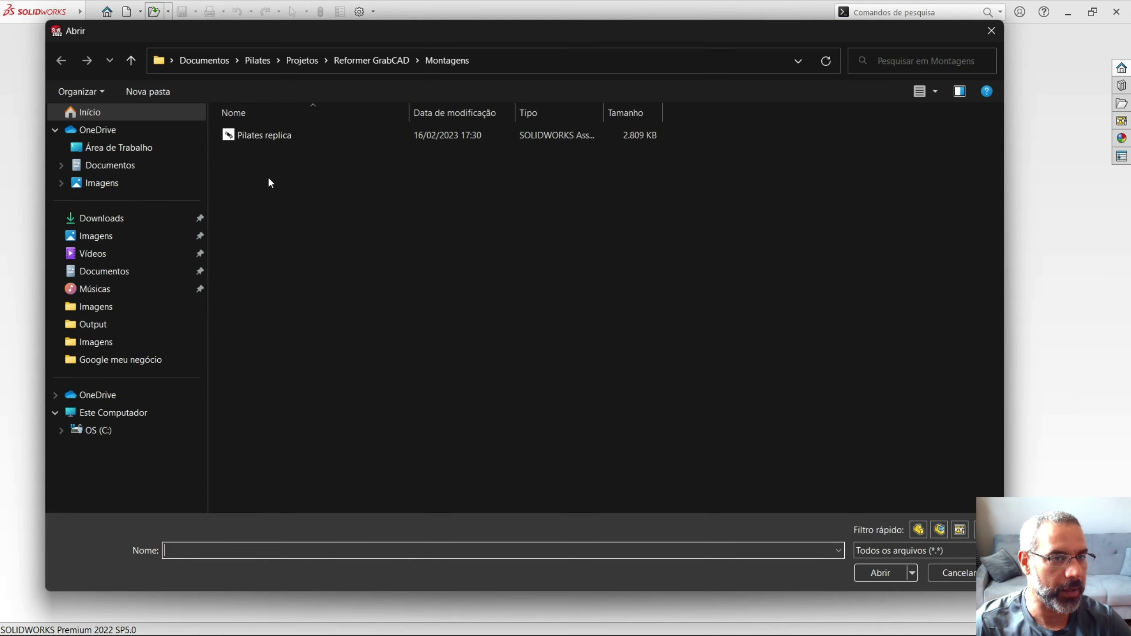
key("alt+Up")
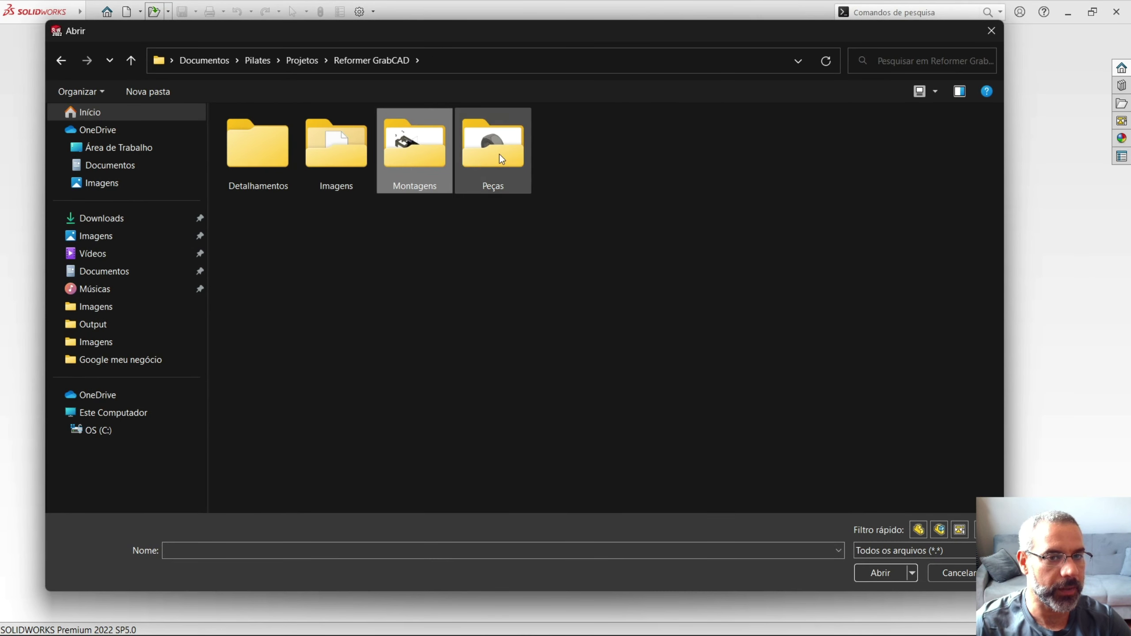
double_click(499, 154)
double_click(281, 140)
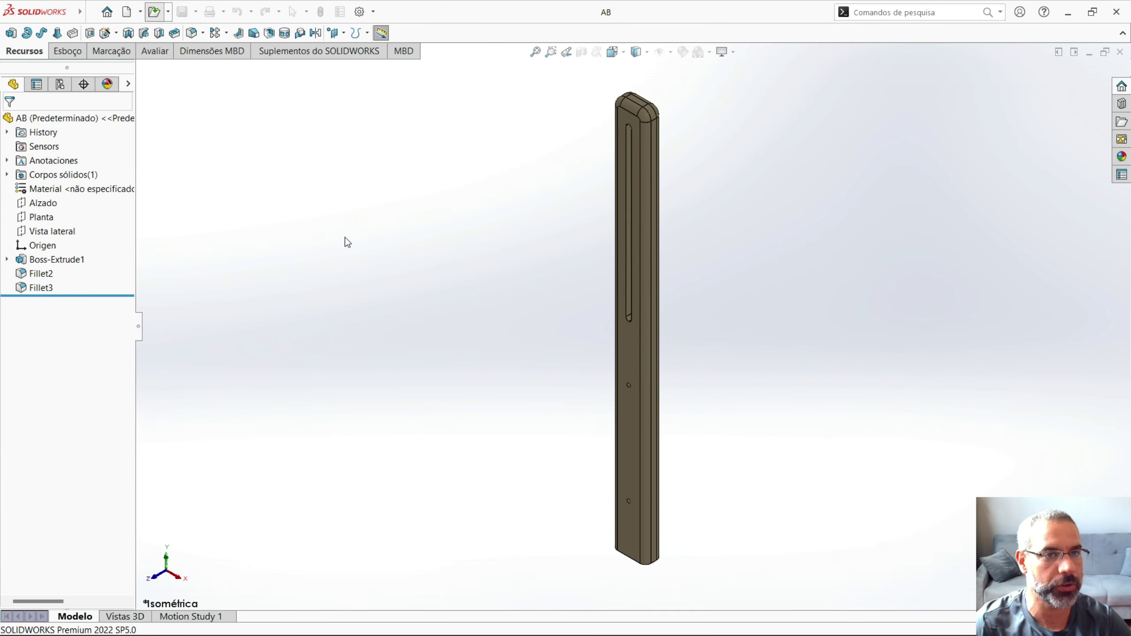
left_click(1119, 51)
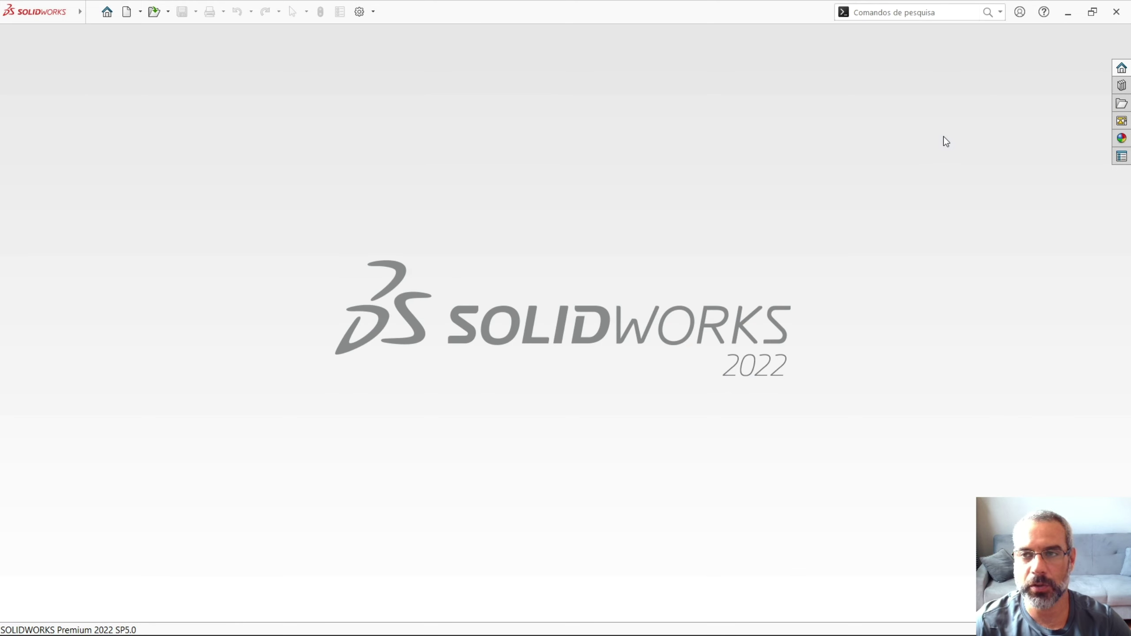
Move the Pilates replica assembly file from Montagens into the Peças folder
mouse_move(154, 618)
left_click(78, 620)
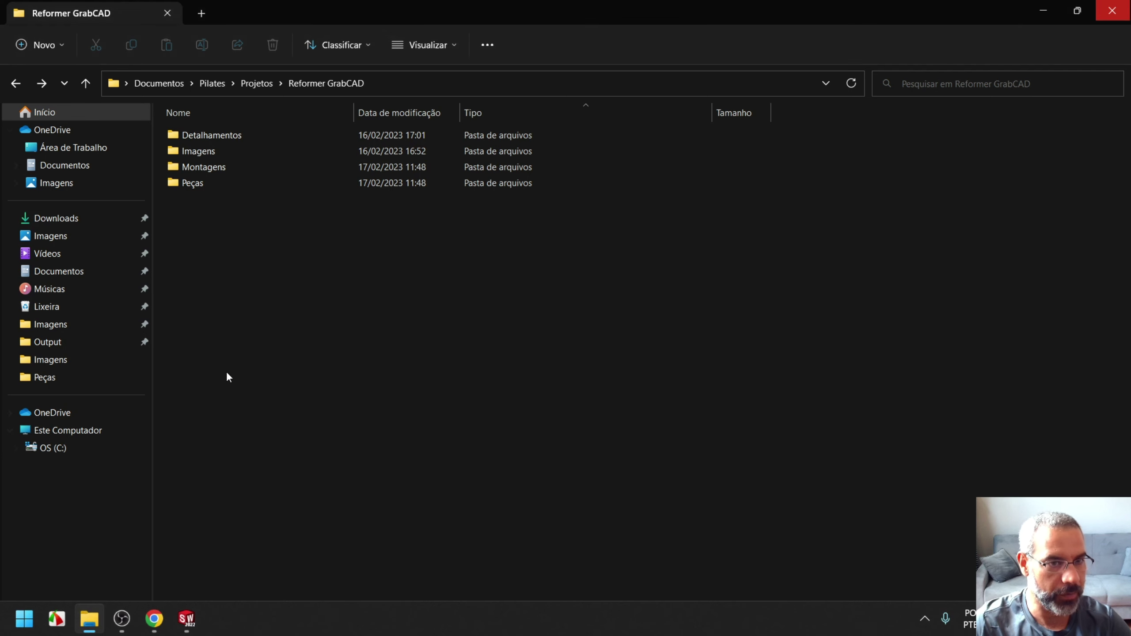
double_click(271, 166)
left_click(272, 162)
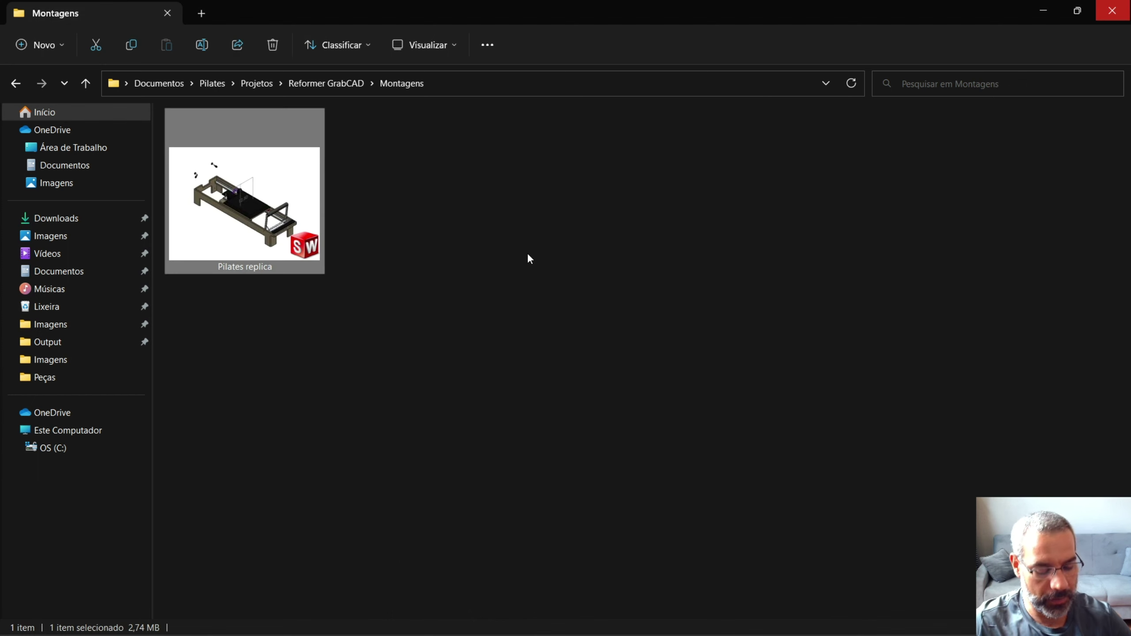
key("alt+Left")
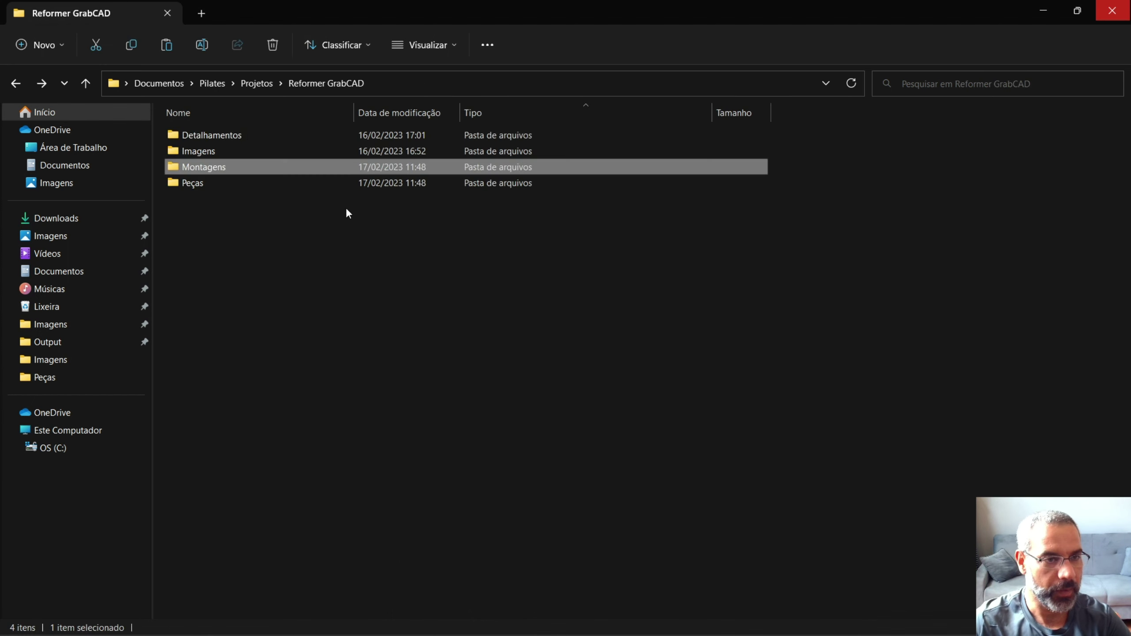
double_click(287, 184)
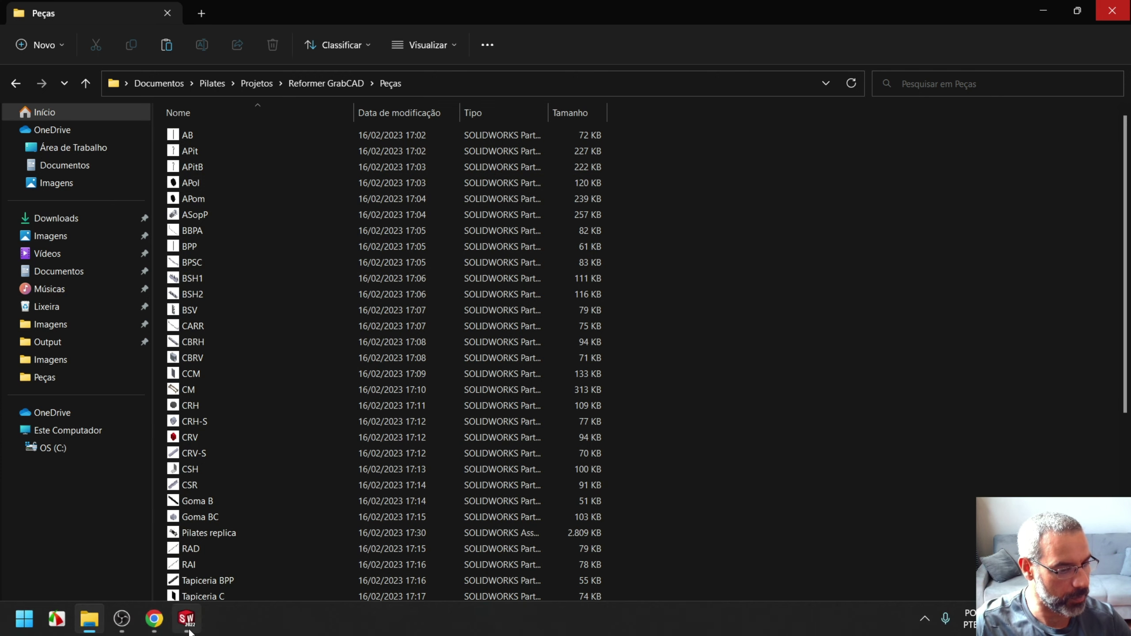
left_click(187, 623)
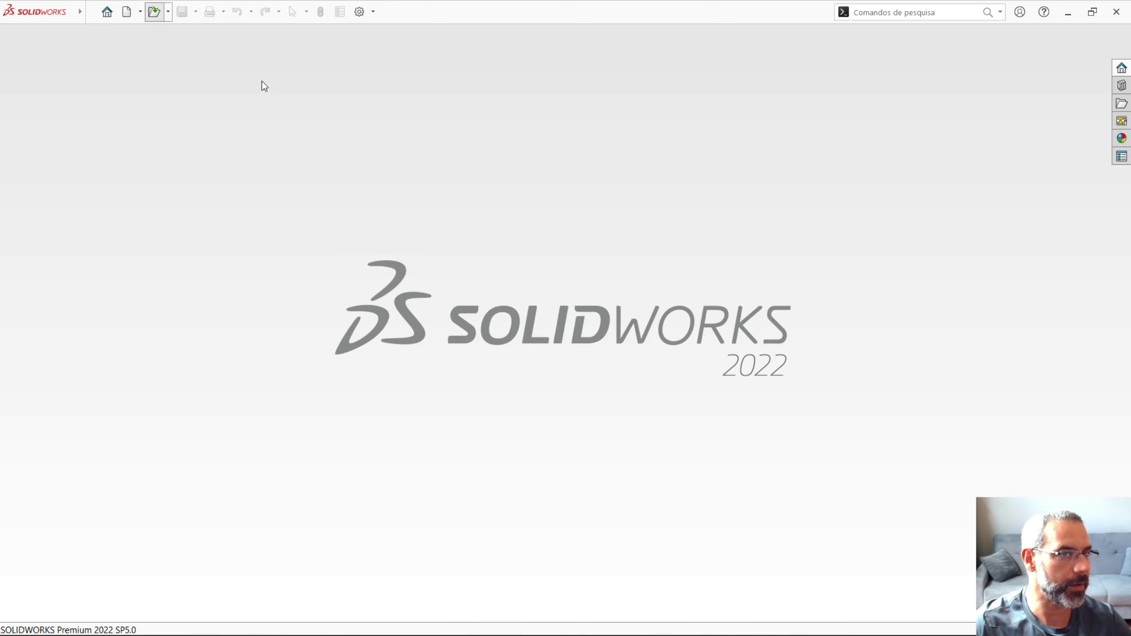
Open Pilates replica from Peças using the Assembly filter, and orbit the fully loaded reformer
key("ctrl+o")
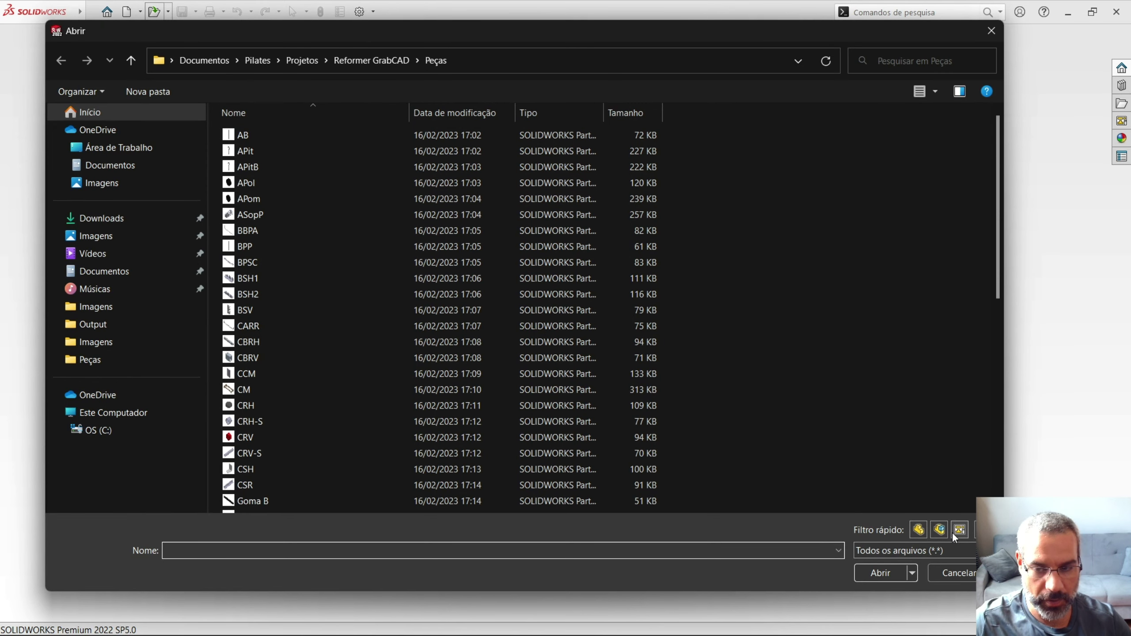
left_click(943, 532)
double_click(282, 142)
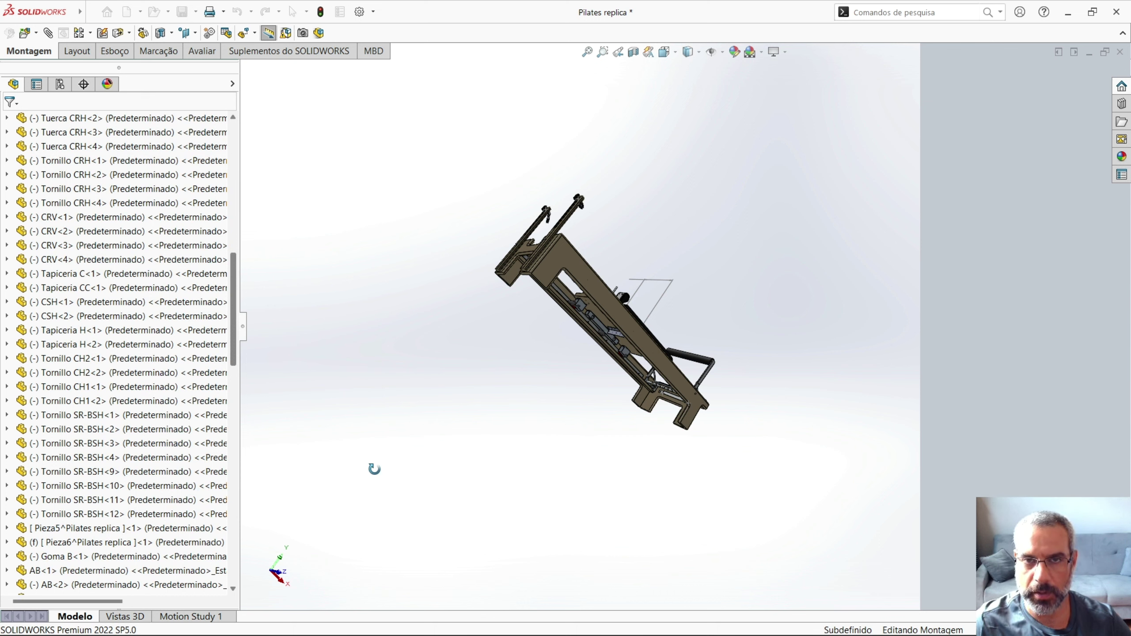
middle_click_drag(374, 469, 378, 475)
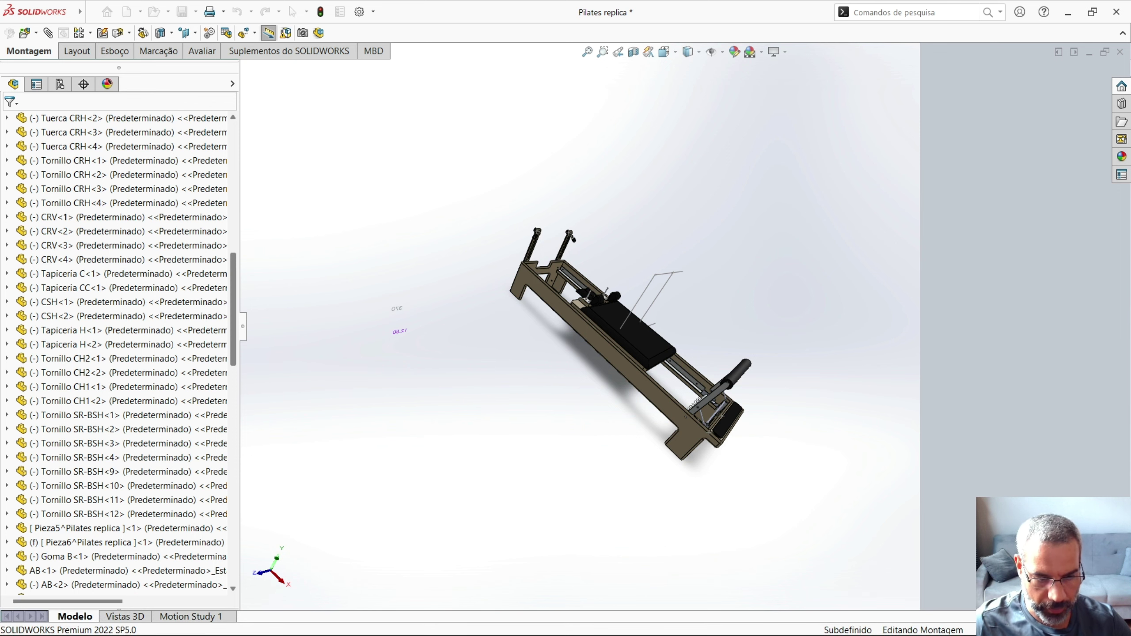
right_click(360, 630)
left_click(410, 588)
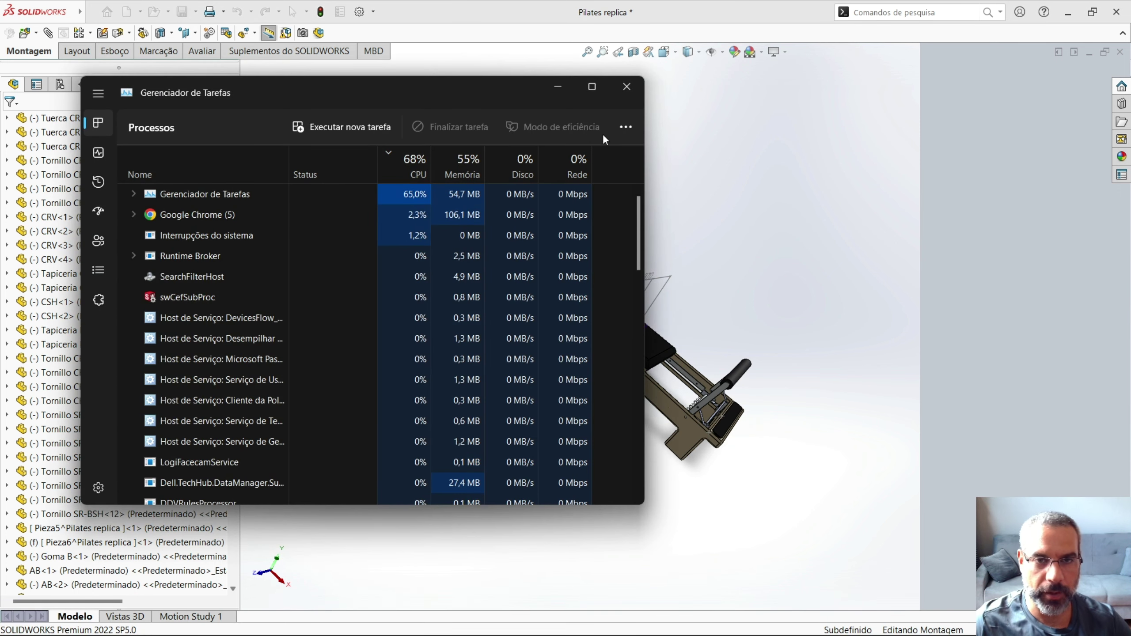
left_click(589, 89)
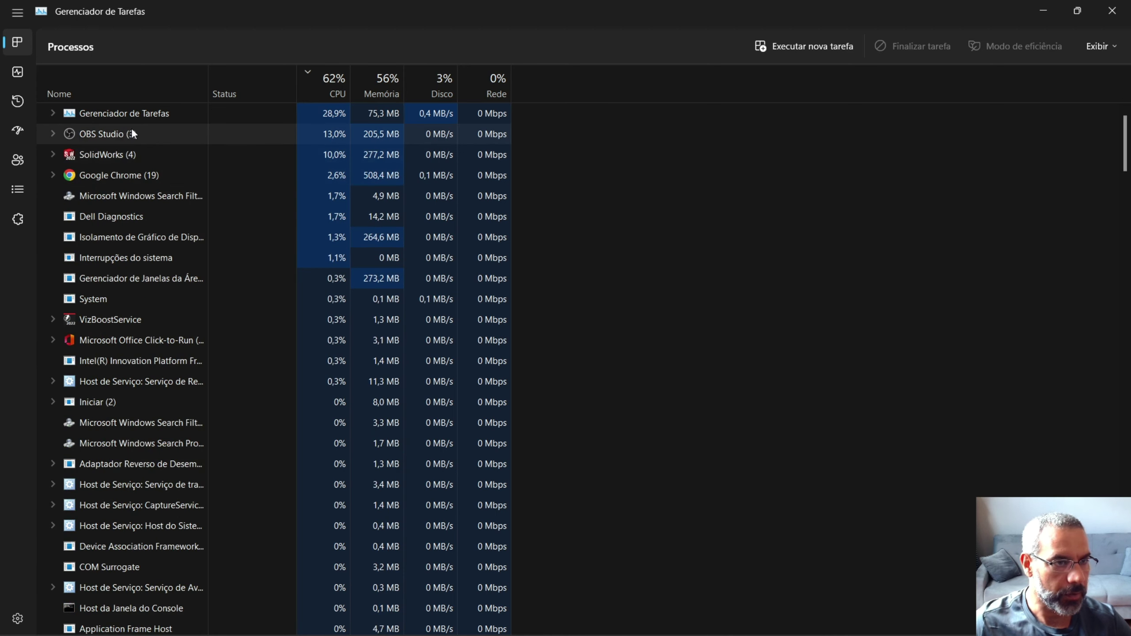
left_click(17, 72)
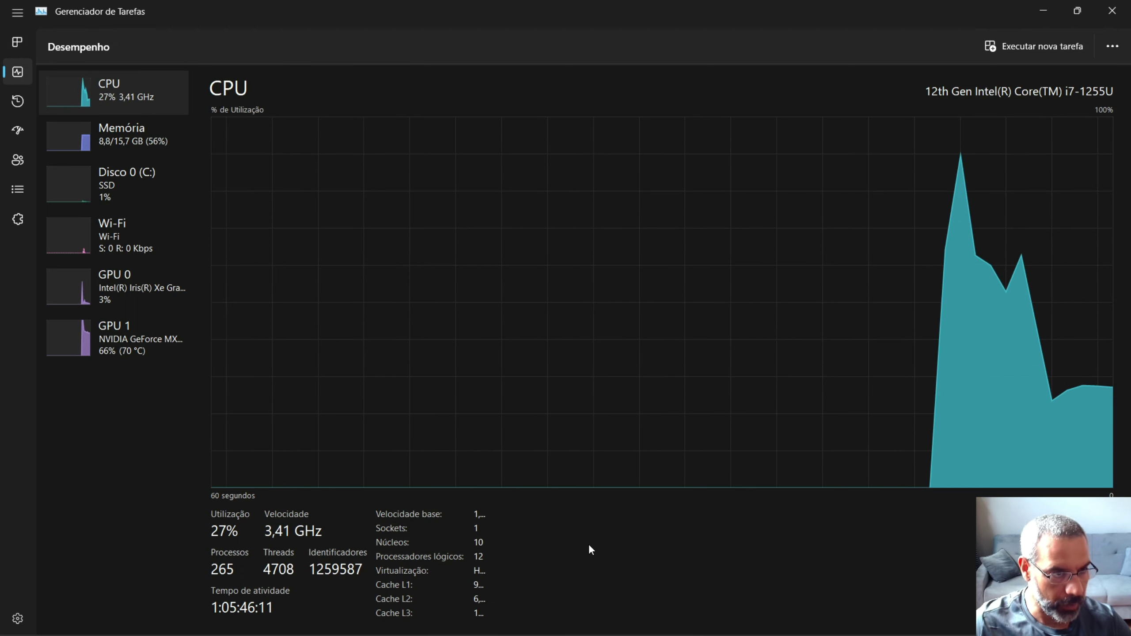
left_click(123, 141)
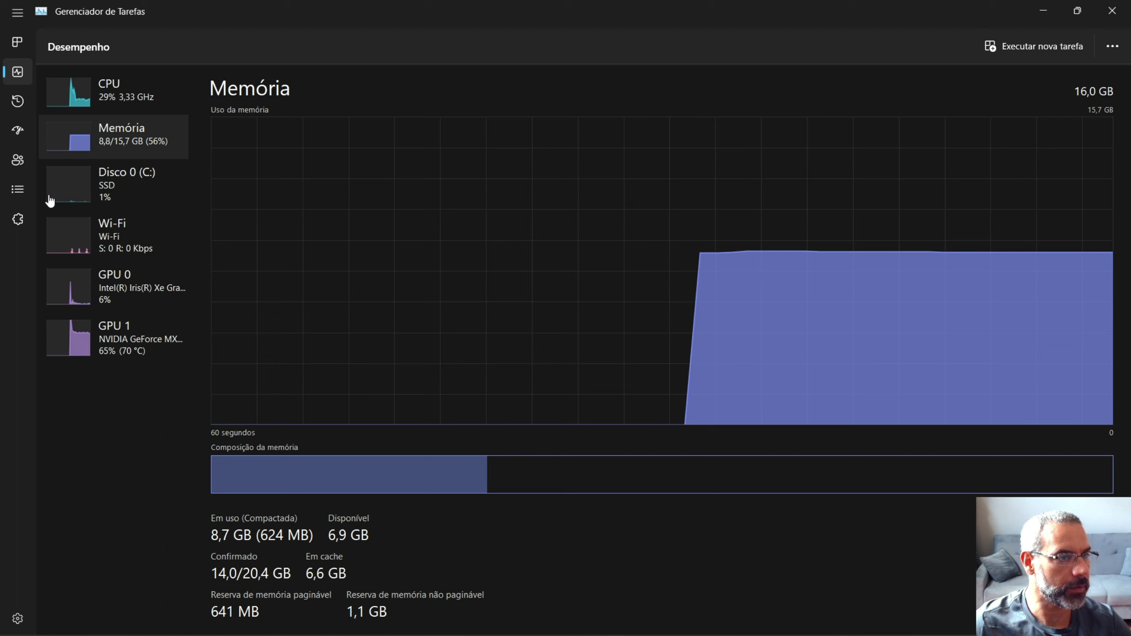
left_click(74, 190)
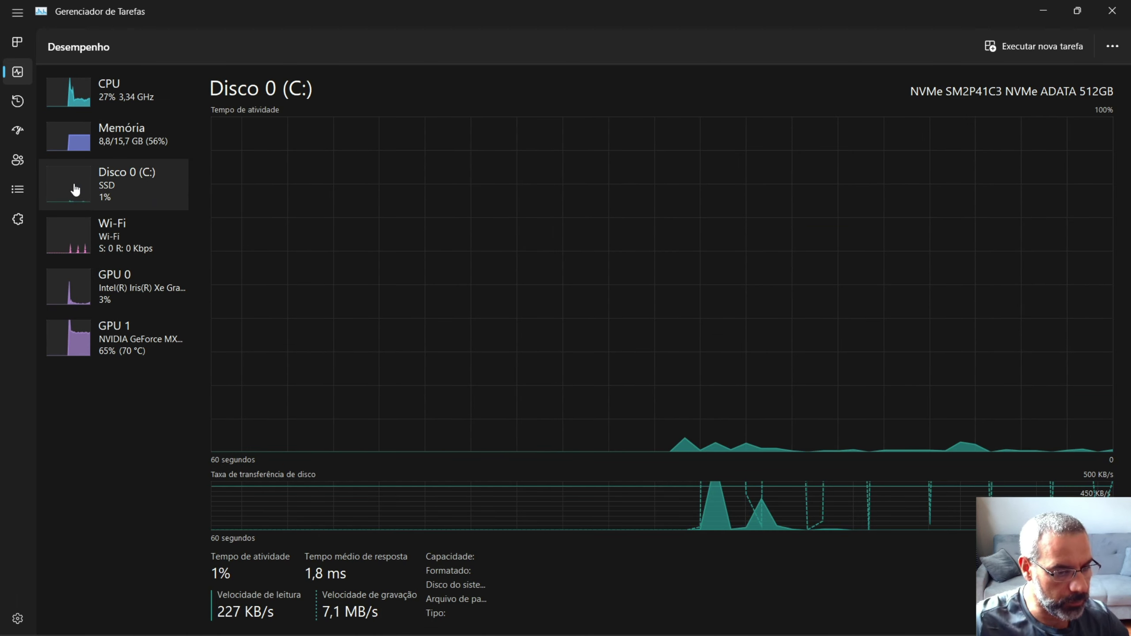
left_click(82, 239)
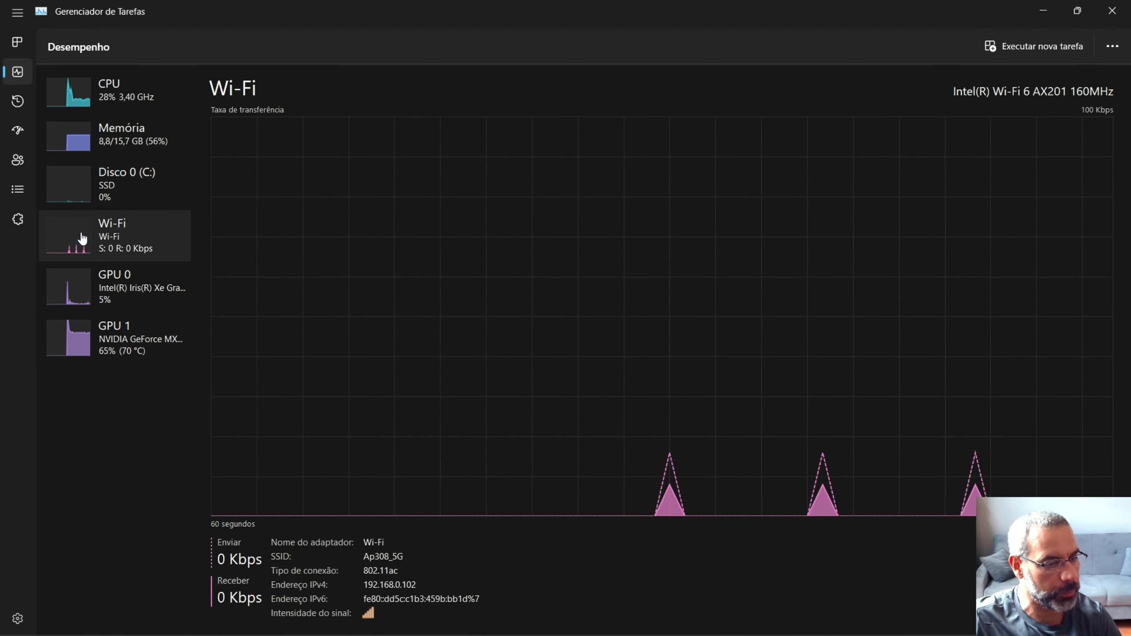
left_click(80, 280)
left_click(85, 332)
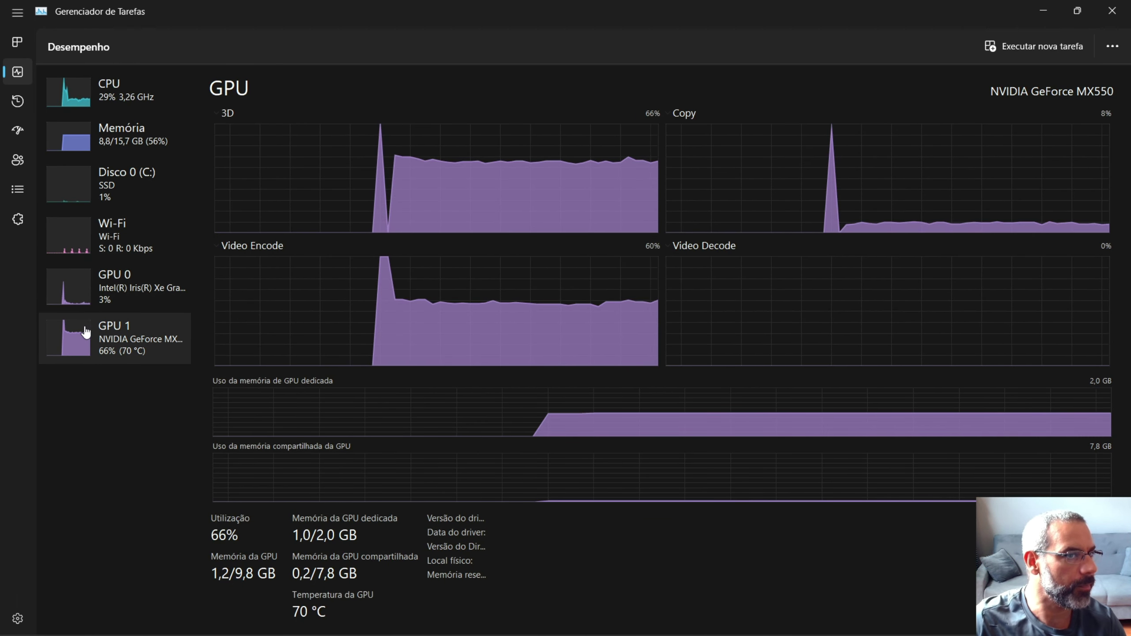
left_click(130, 95)
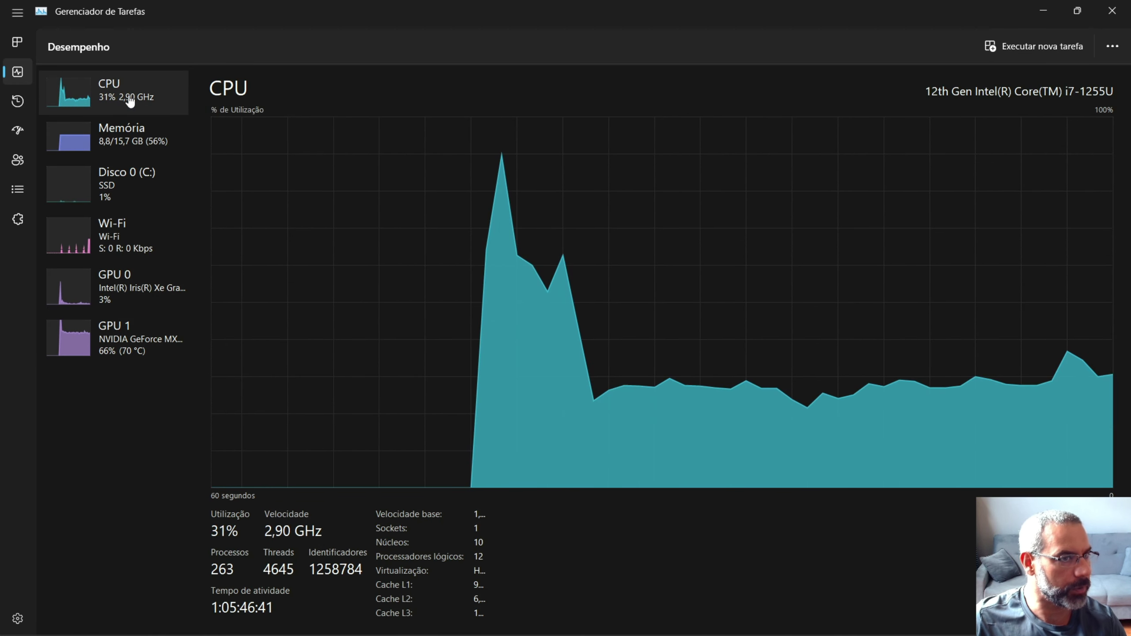
left_click(136, 145)
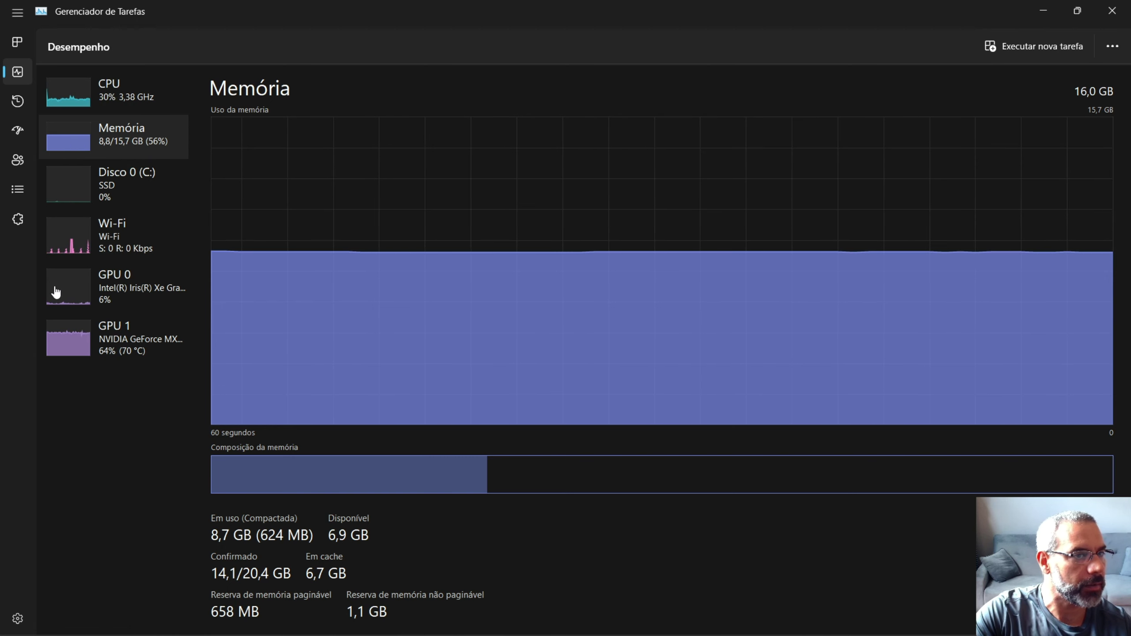
left_click(70, 102)
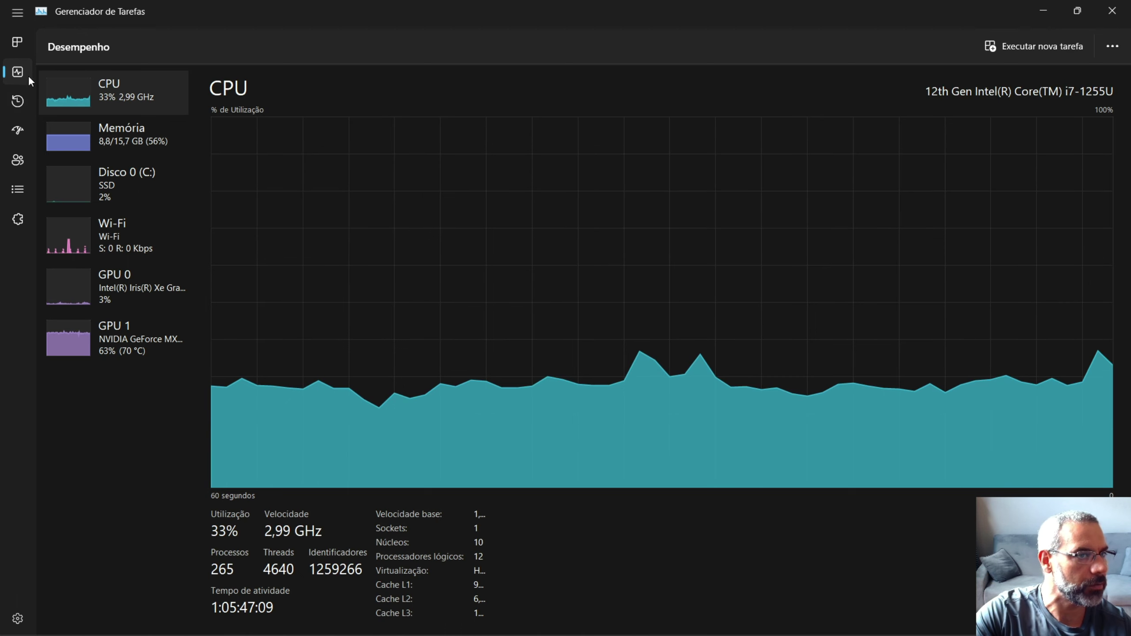
left_click(1111, 10)
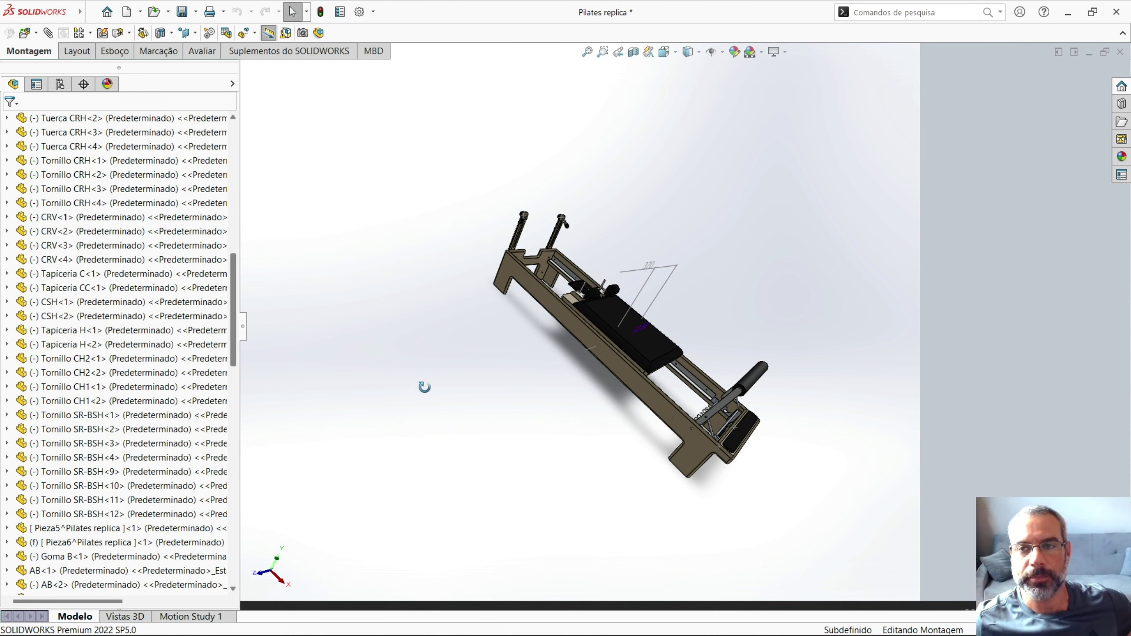
key("ctrl+5")
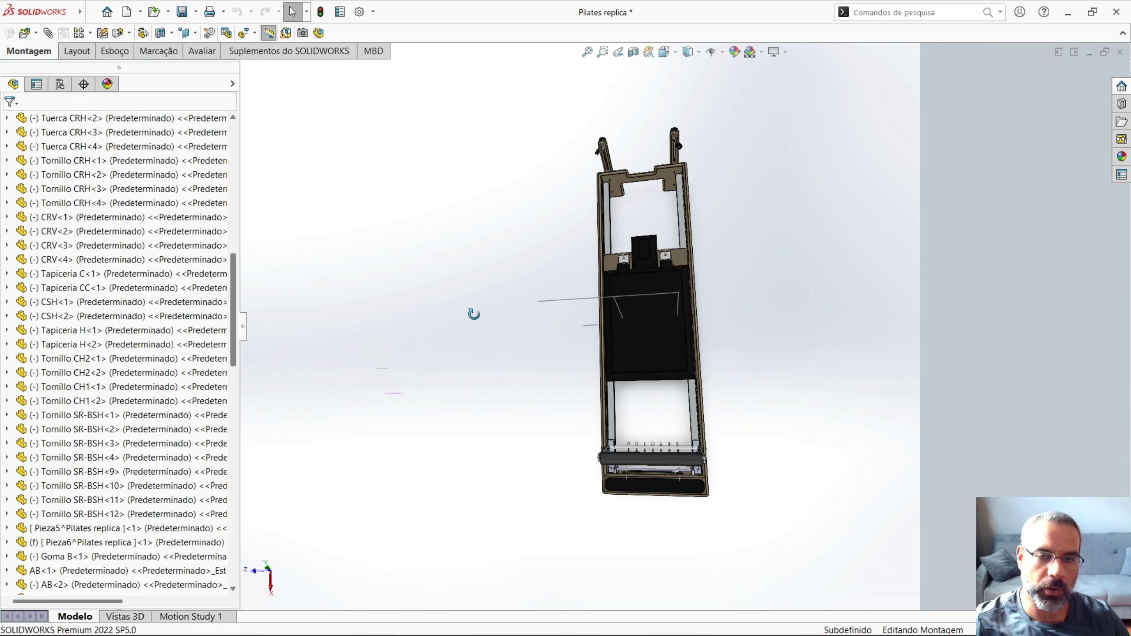
key("Left")
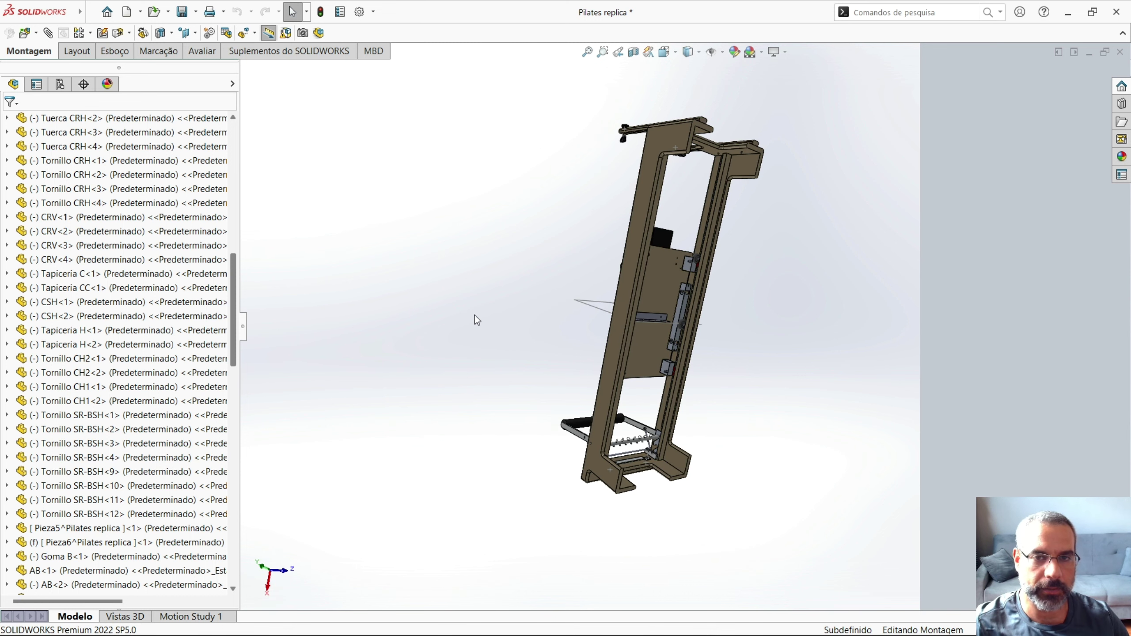